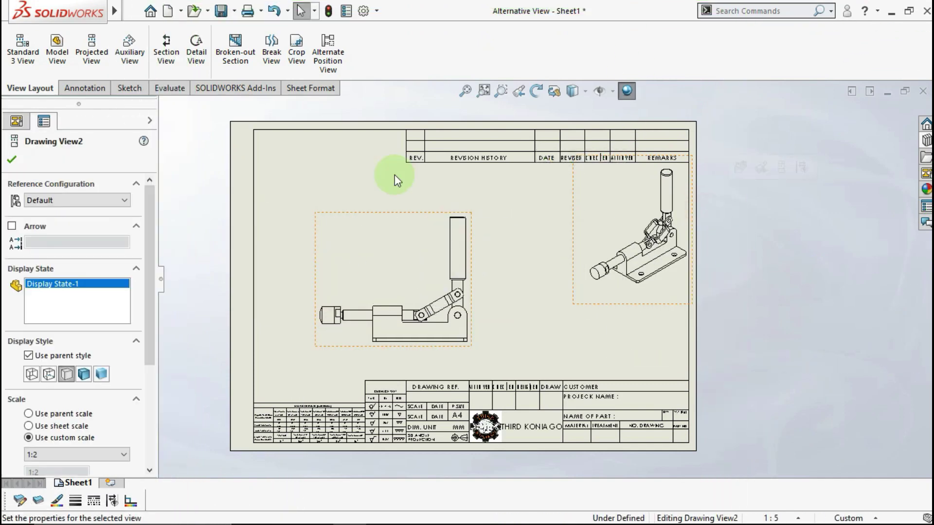
Step: Open the Toggle Clamps assembly from the drawing's front view, Drawing View1
scroll(395, 174, down, 2)
click(393, 207)
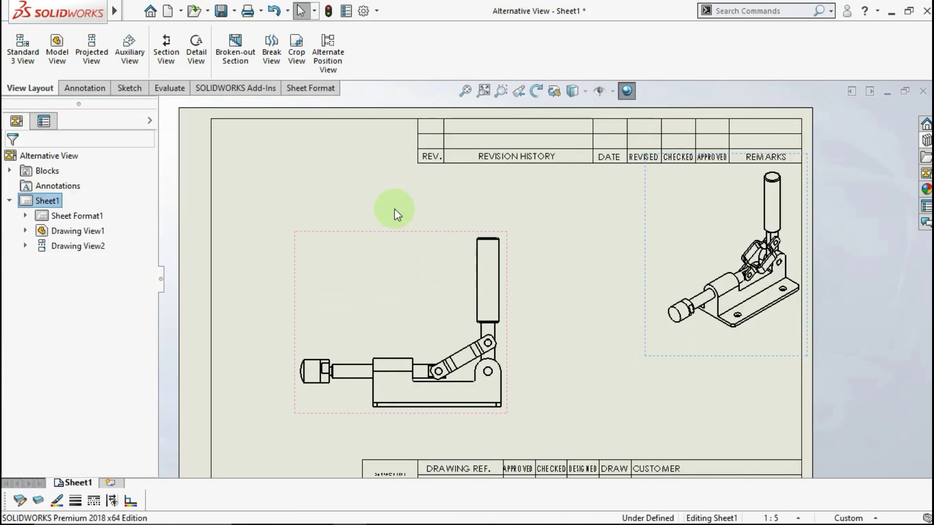
click(319, 62)
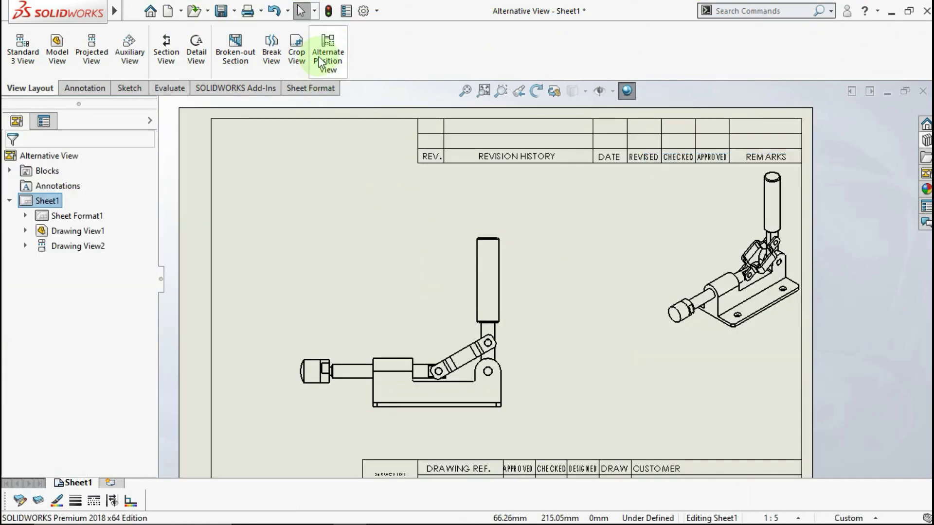
click(394, 290)
right_click(395, 288)
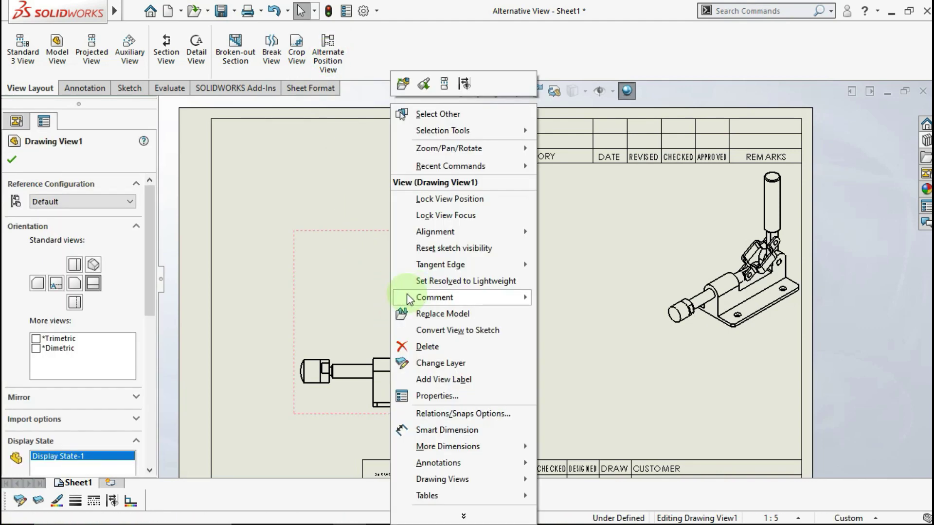
click(404, 83)
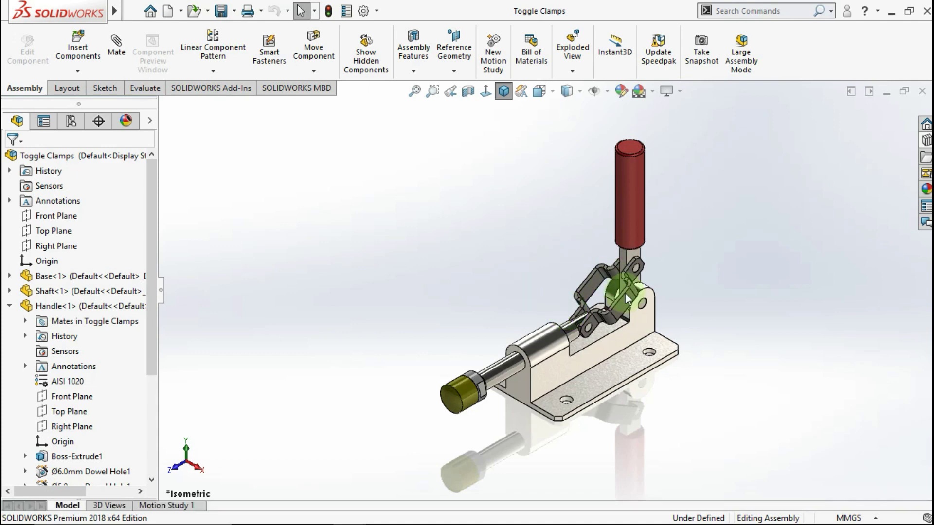
Step: Swing the clamp handle down to a horizontal position
click(68, 121)
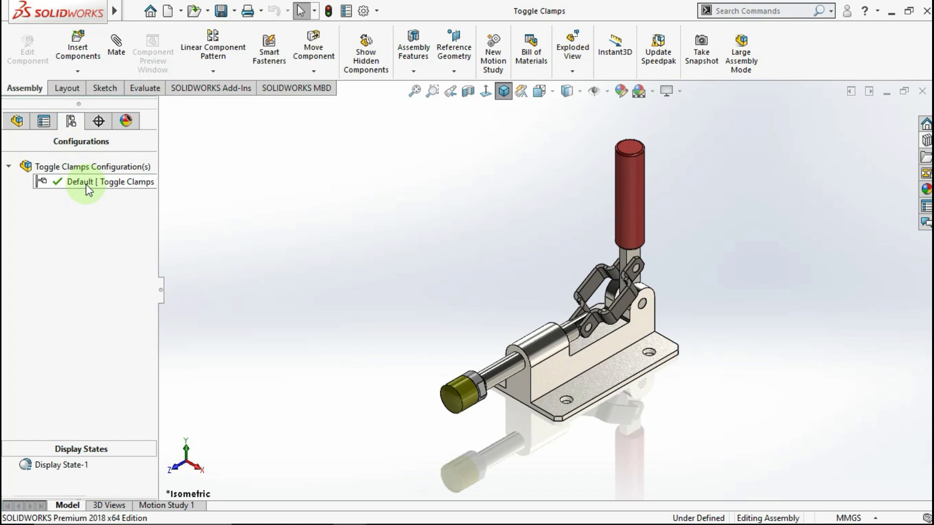
click(17, 121)
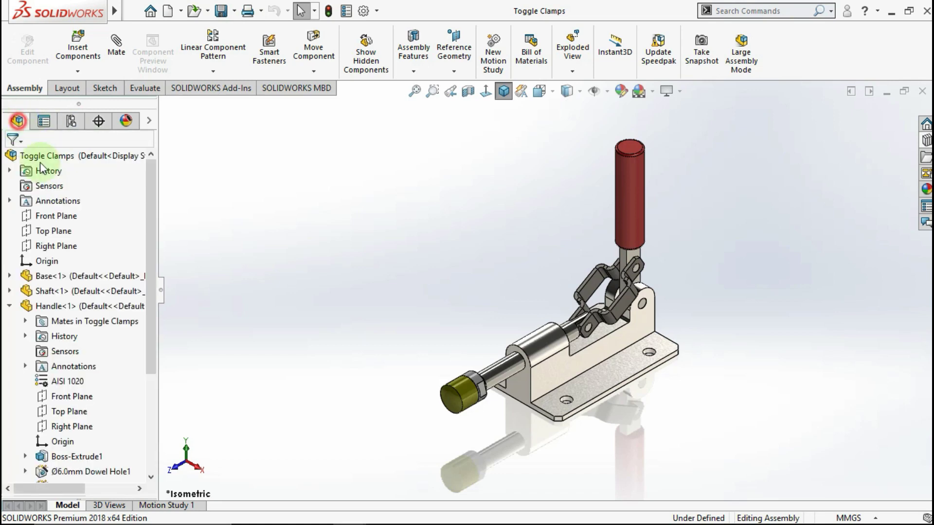
scroll(574, 276, down, 3)
middle_drag(550, 234, 664, 256)
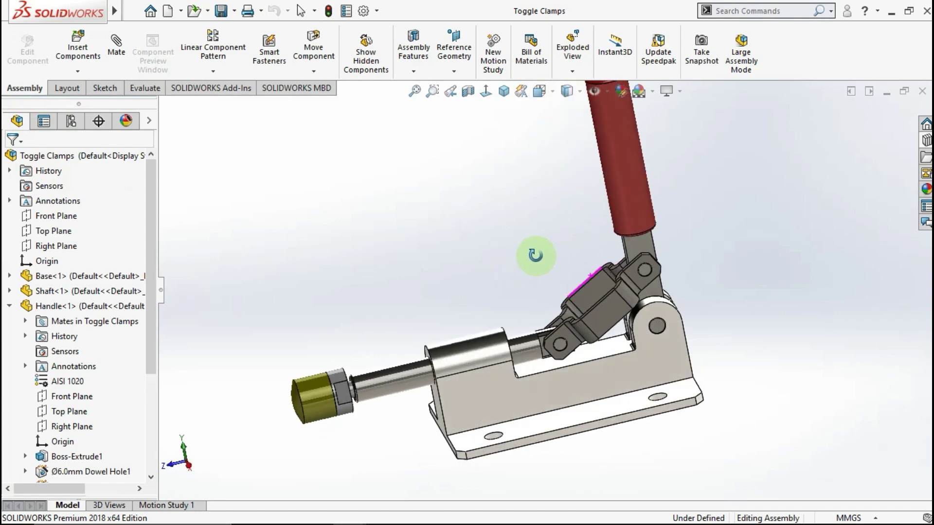
drag(657, 251, 670, 292)
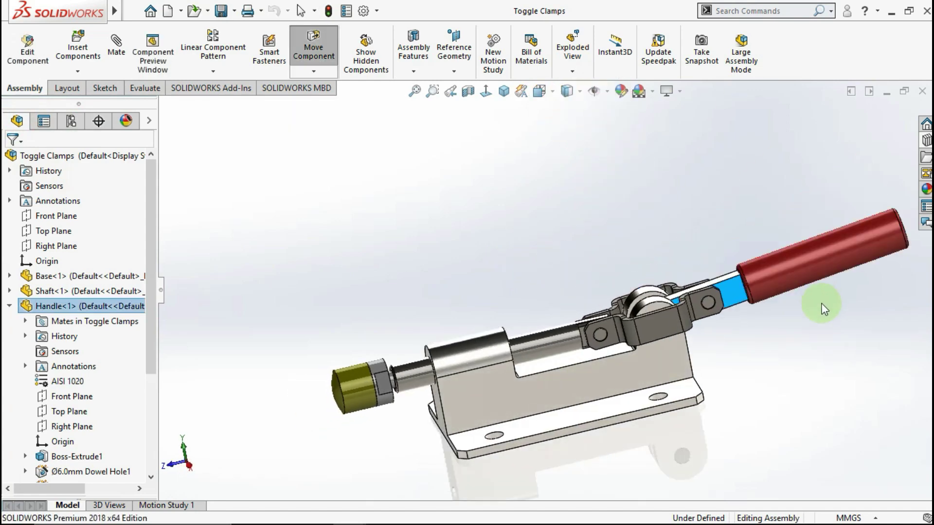
scroll(661, 268, down, 3)
click(654, 246)
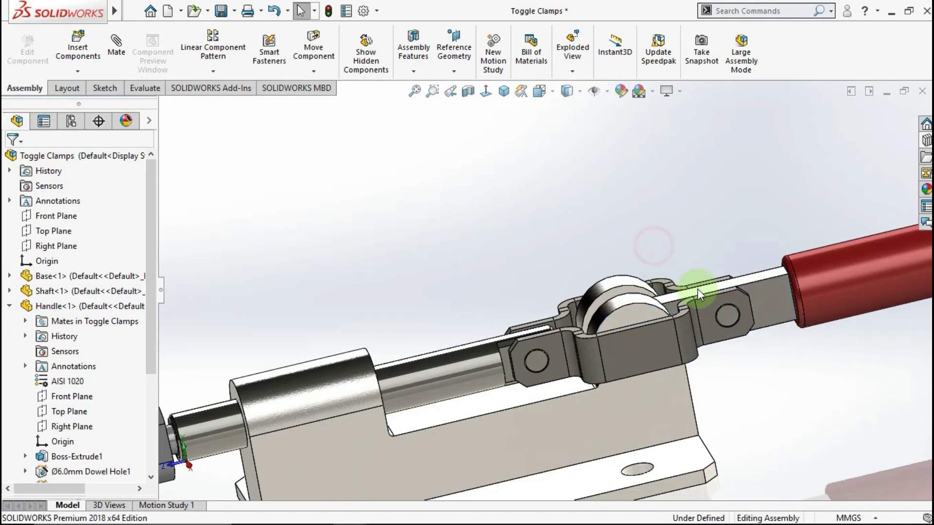
Step: Mate the handle bar face parallel to the base slot face and return to isometric view
scroll(687, 299, down, 3)
click(690, 290)
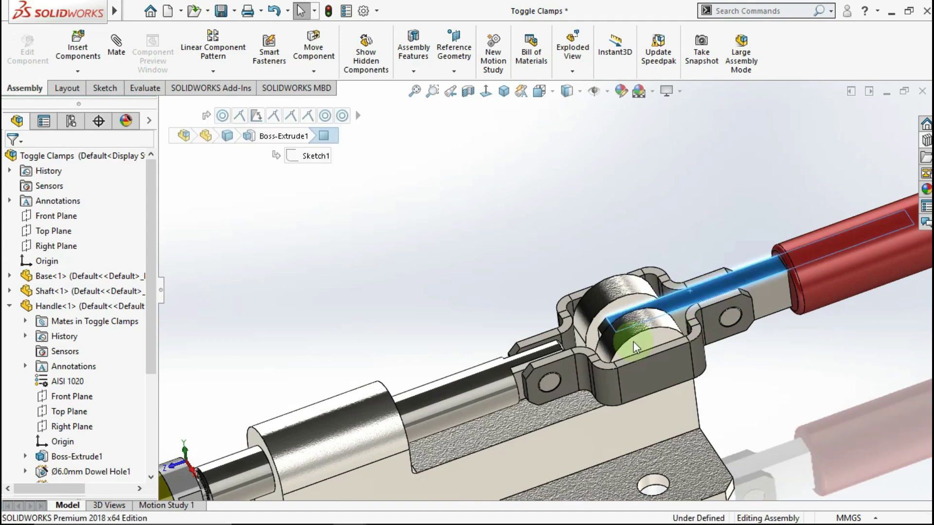
ctrl+click(521, 418)
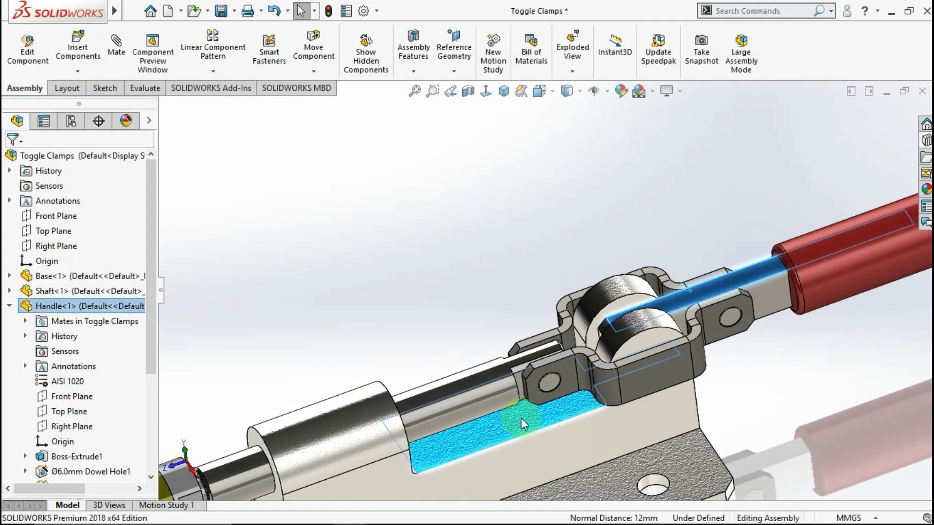
click(574, 410)
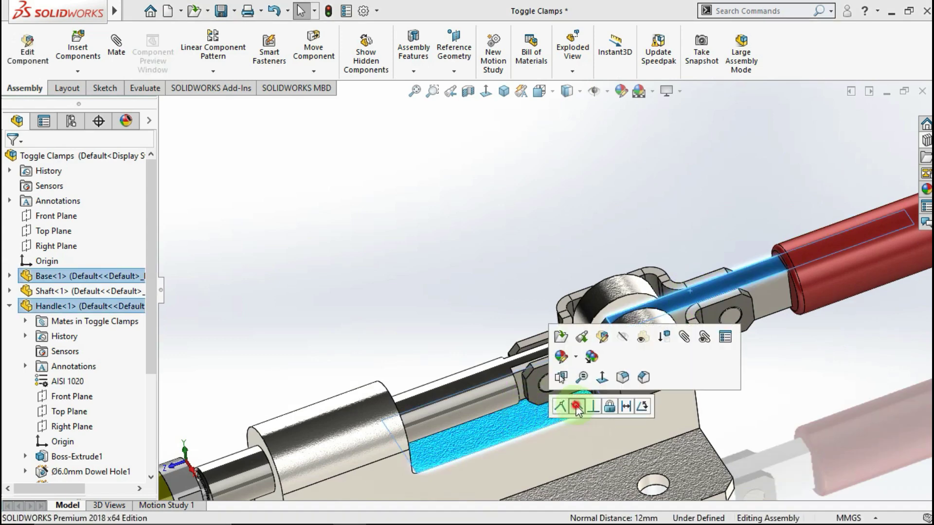
key(f)
click(453, 238)
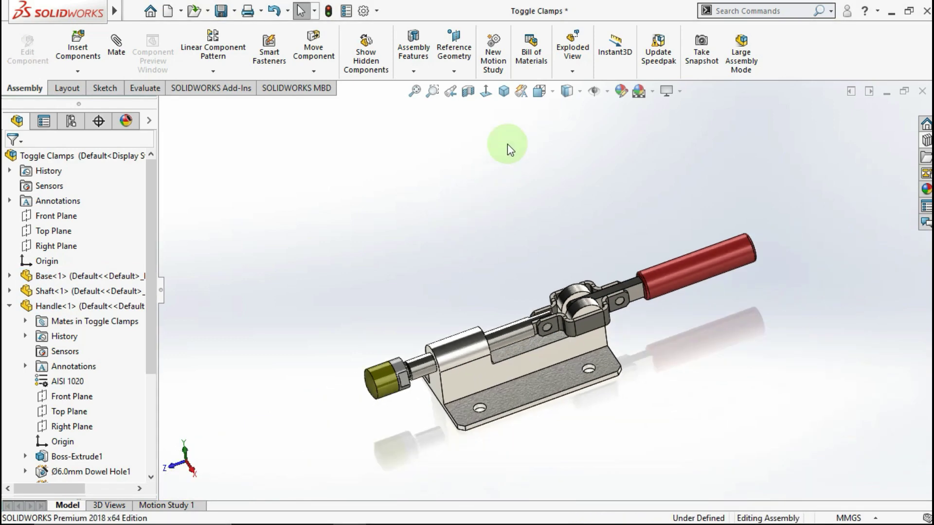
click(504, 91)
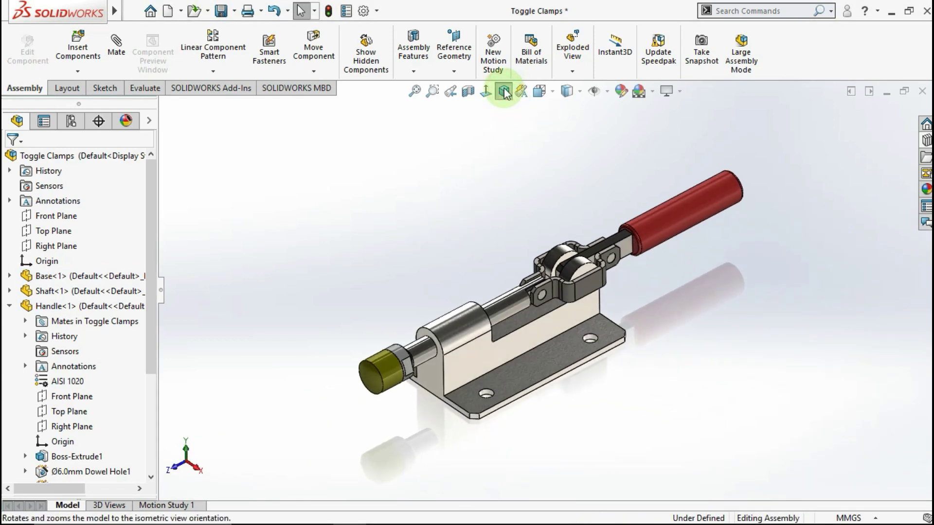
Step: Add a new configuration named 'Clamp' to the Toggle Clamps configurations
click(77, 128)
click(82, 174)
right_click(83, 172)
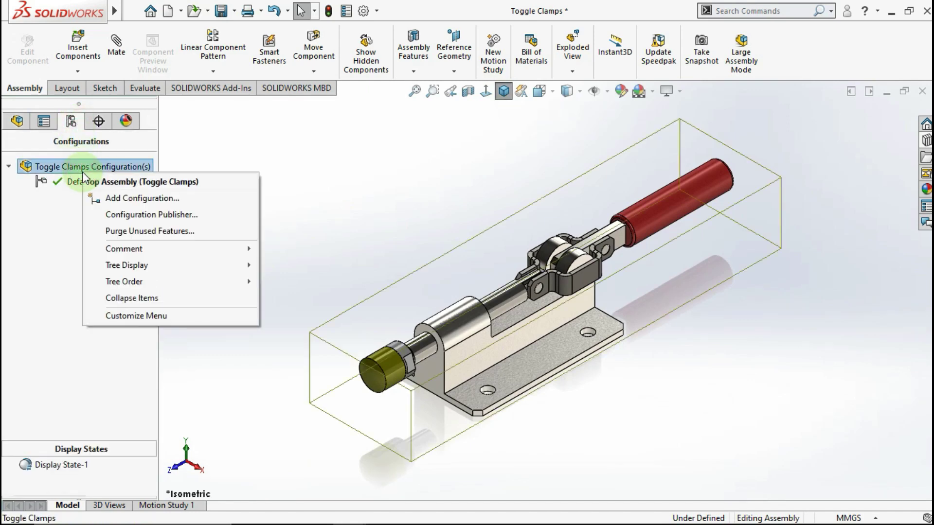
click(126, 199)
text(Clamp)
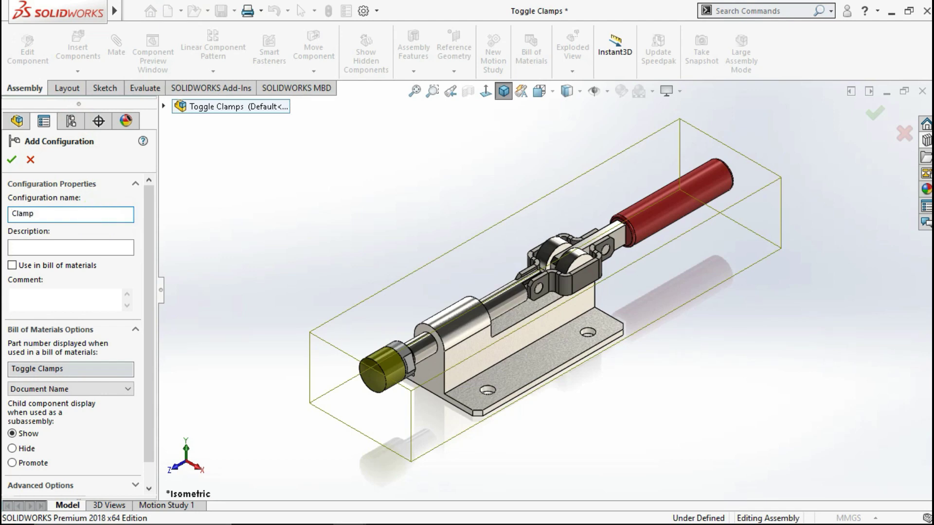
click(12, 160)
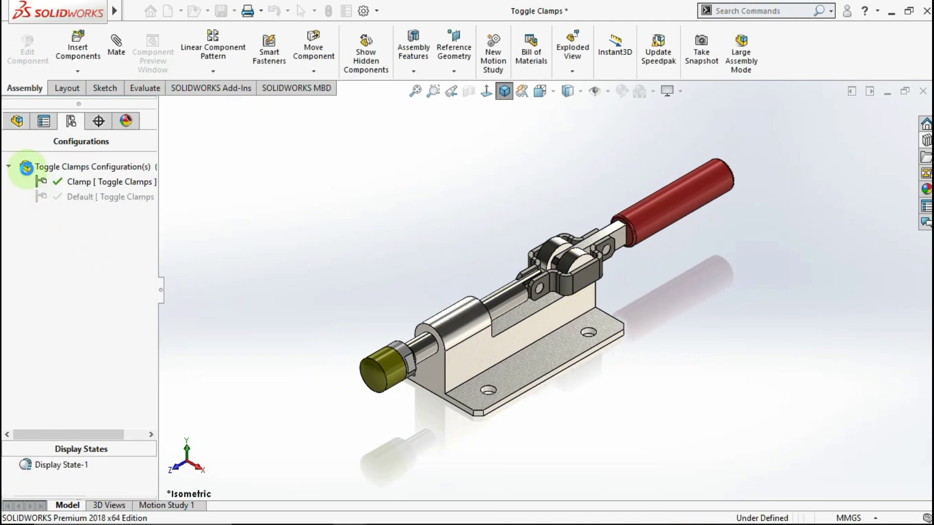
Step: Suppress the Parallel1 mate in the assembly's Mates folder
click(17, 122)
scroll(73, 321, down, 2)
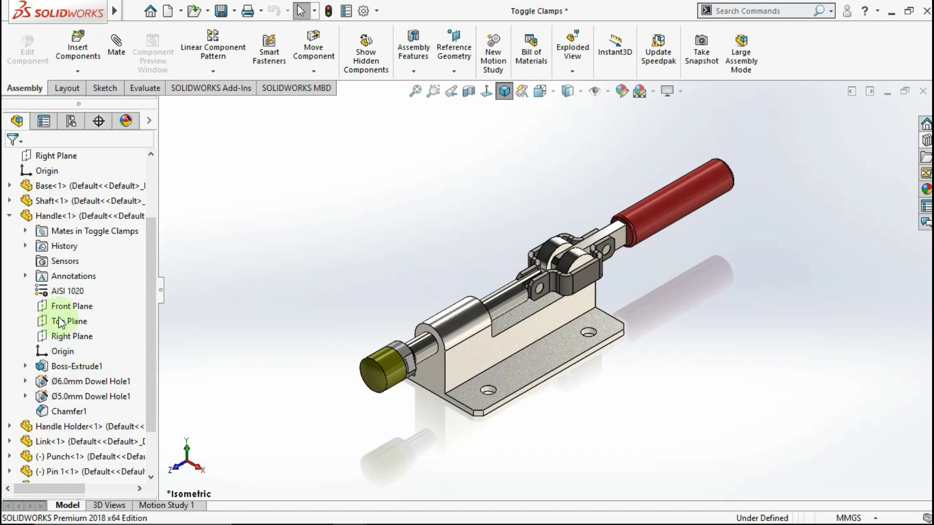
click(25, 231)
click(100, 382)
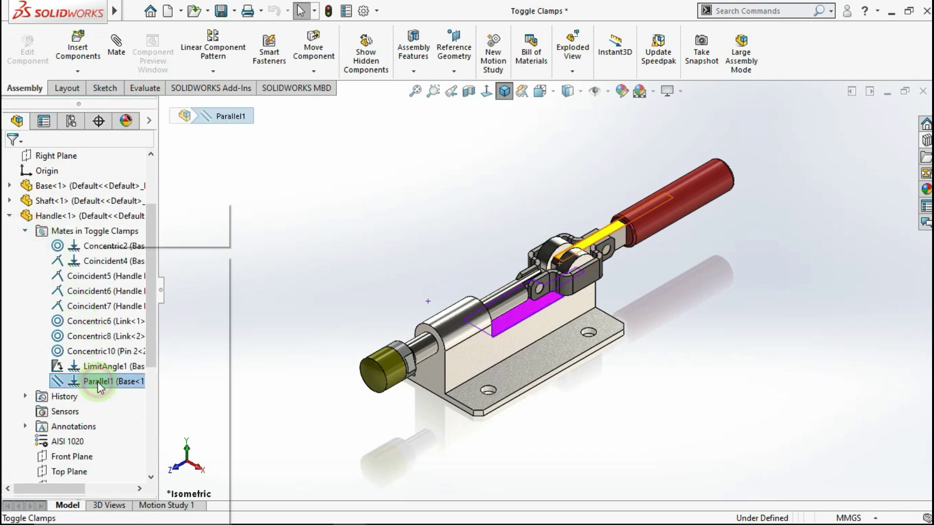
right_click(99, 384)
click(135, 236)
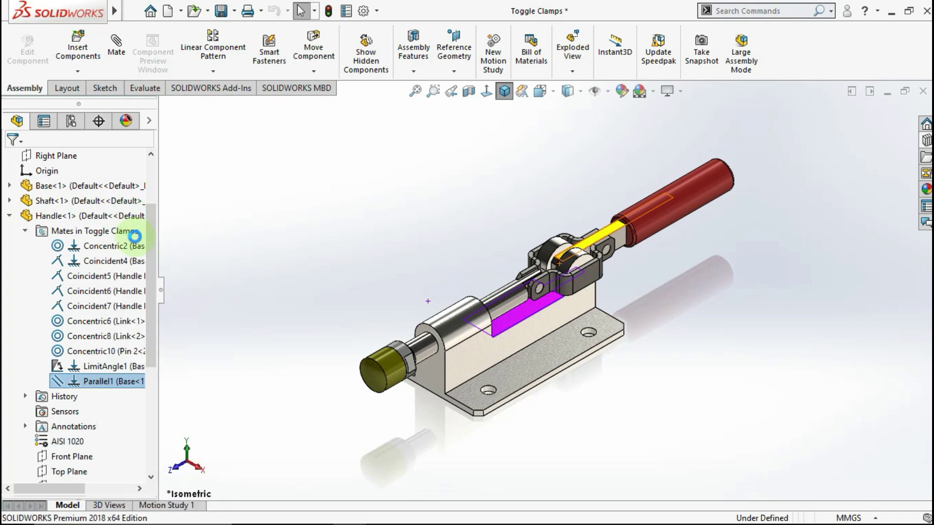
Step: Swing the handle upward around its pivot to the raised position
scroll(608, 267, down, 3)
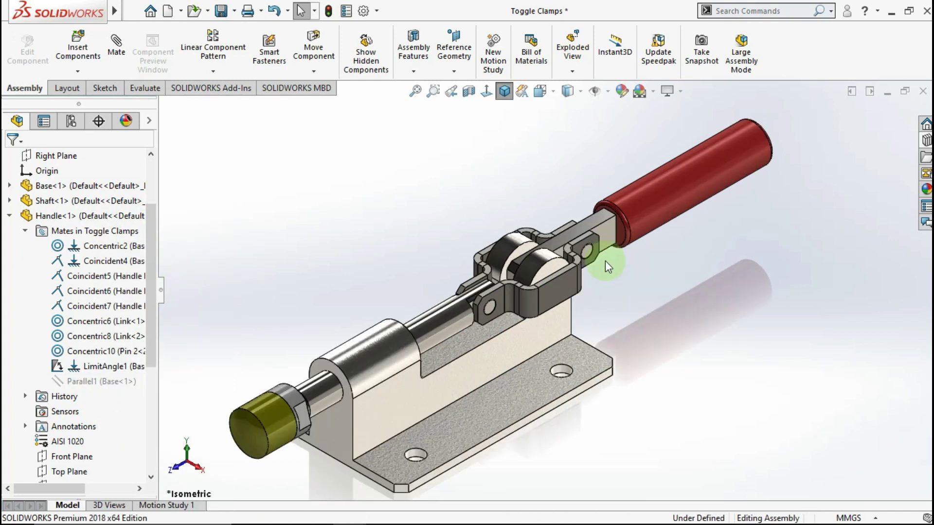
mouse_move(607, 267)
middle_down()
mouse_move(590, 209)
mouse_move(532, 218)
mouse_move(583, 246)
middle_up()
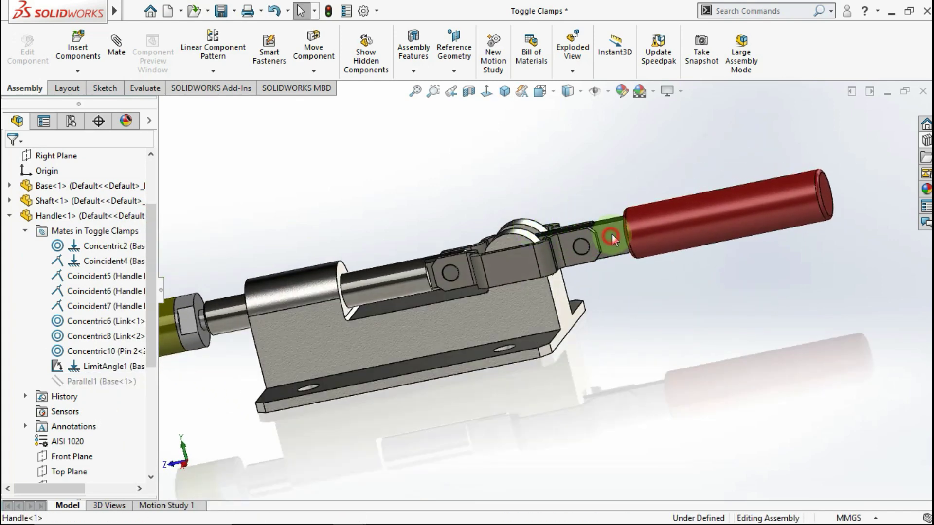
mouse_move(612, 238)
mouse_down()
mouse_move(430, 199)
mouse_move(563, 209)
mouse_up()
key(Escape)
Step: Mate a handle face parallel to a base face and return to isometric view
scroll(549, 243, down, 3)
mouse_move(548, 244)
middle_down()
mouse_move(511, 265)
mouse_move(509, 222)
middle_up()
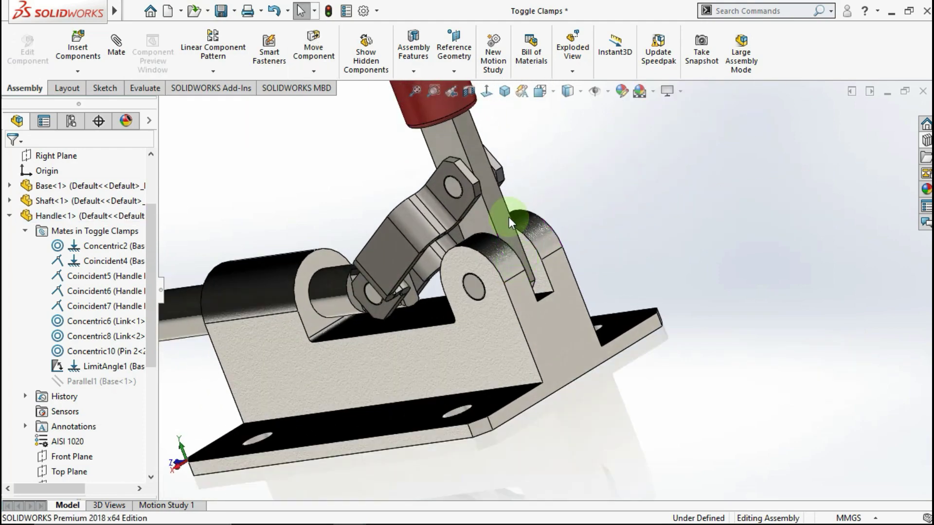
click(504, 224)
ctrl+click(562, 340)
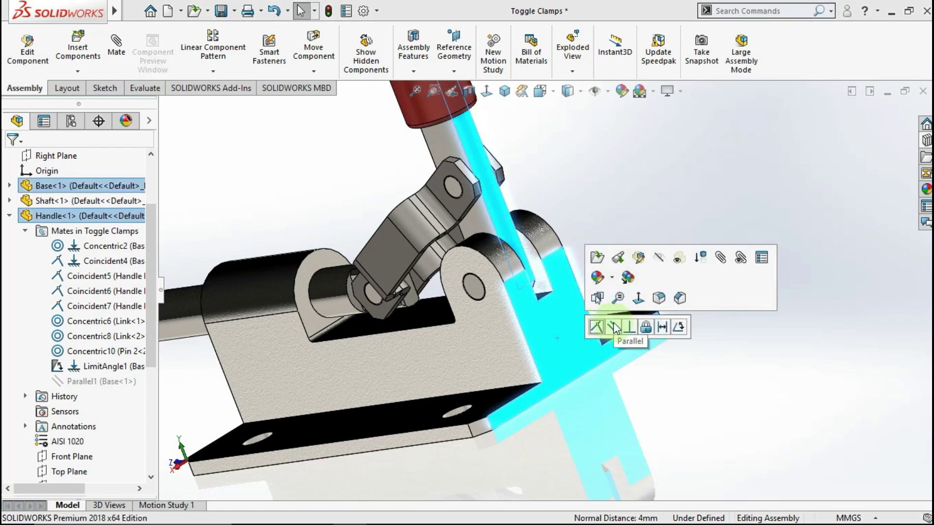
click(613, 327)
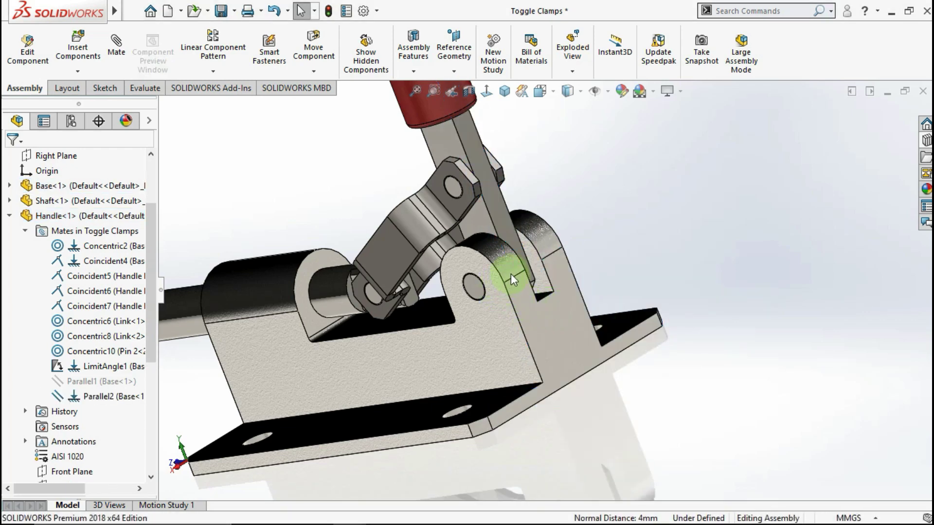
click(504, 91)
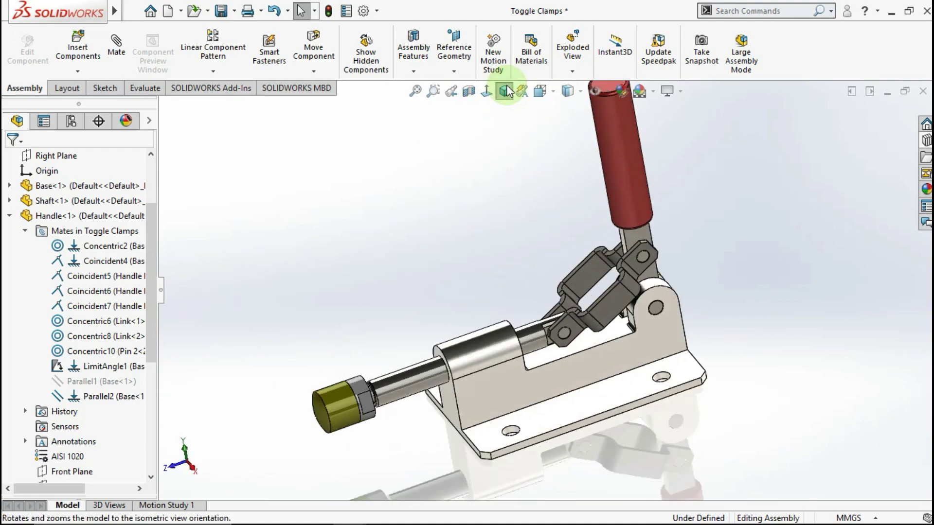
Step: Make Default the active configuration, with the handle lying horizontal
click(71, 121)
double_click(84, 200)
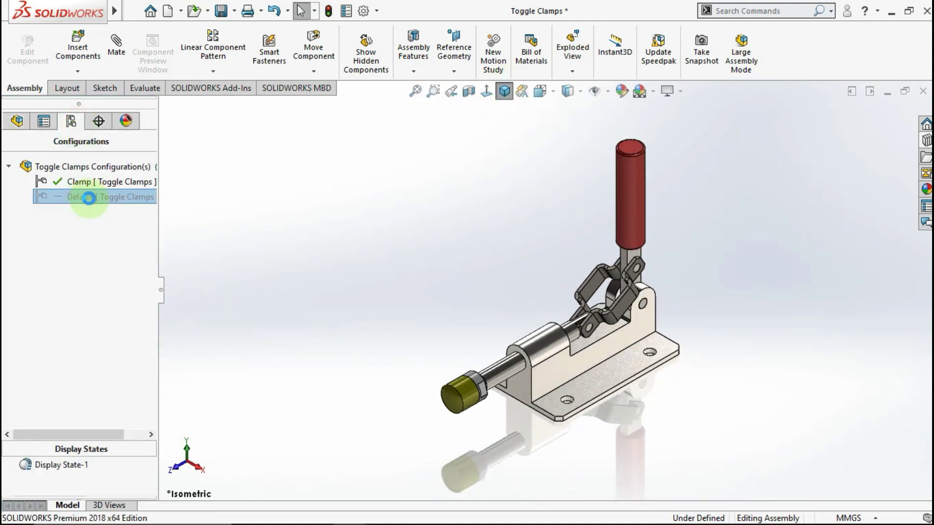
click(17, 121)
click(17, 218)
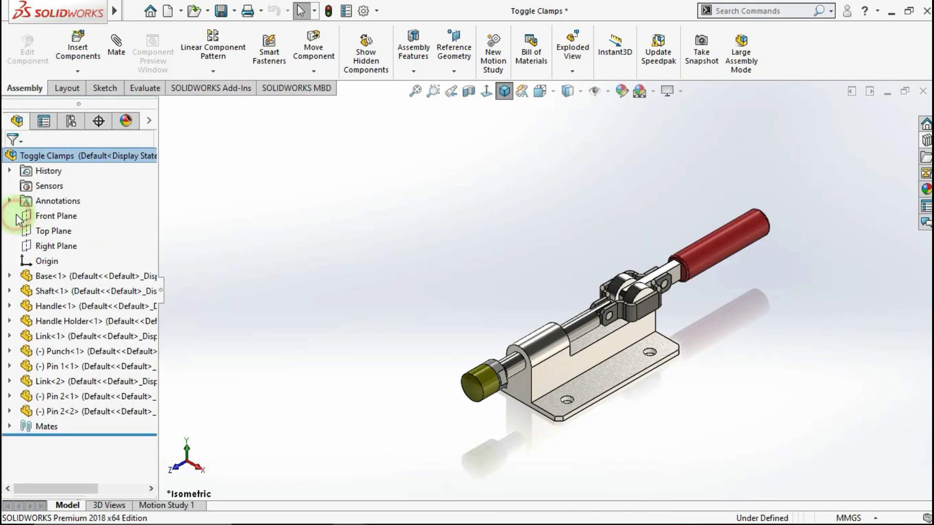
click(70, 129)
double_click(63, 182)
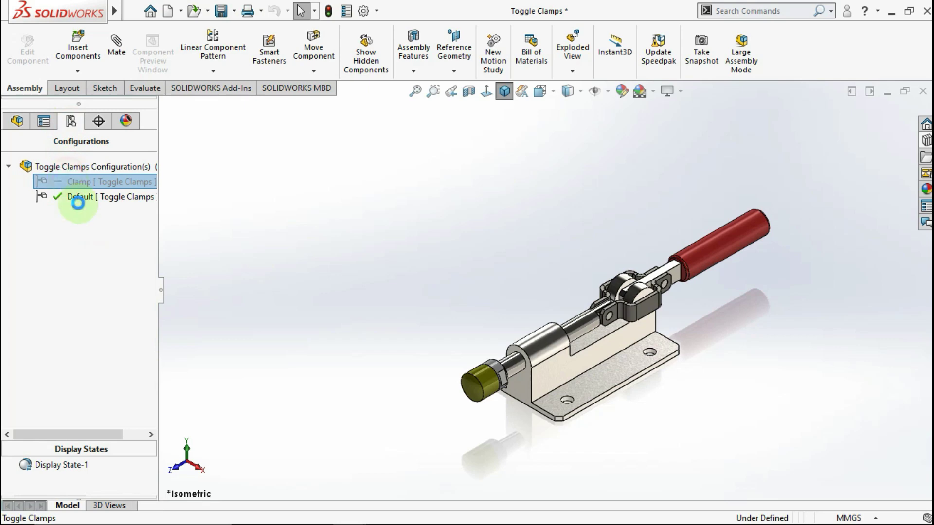
click(78, 203)
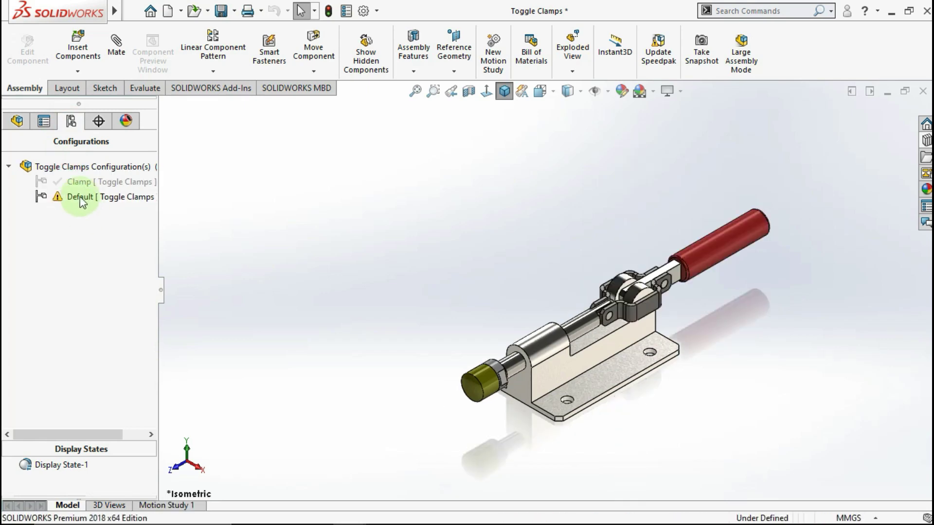
click(17, 120)
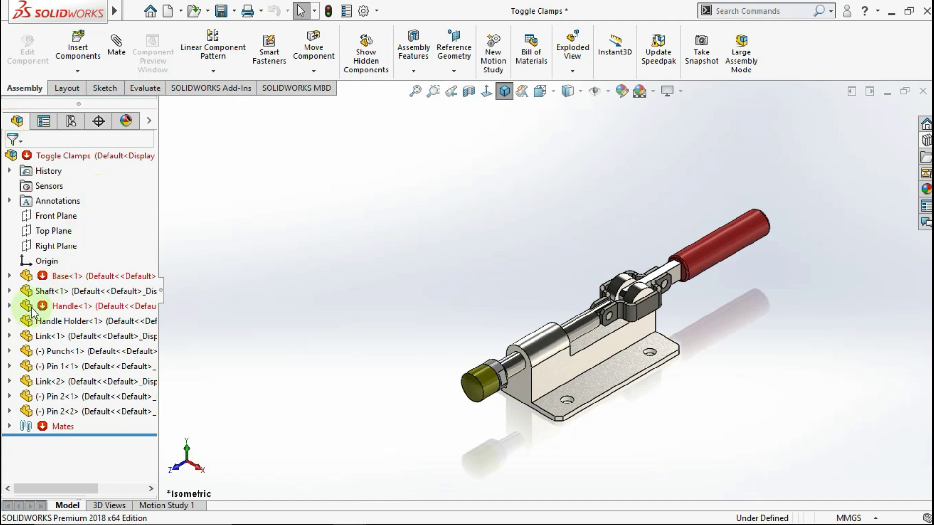
Step: Suppress the failing LimitAngle1 mate under the Handle component
click(9, 306)
click(58, 306)
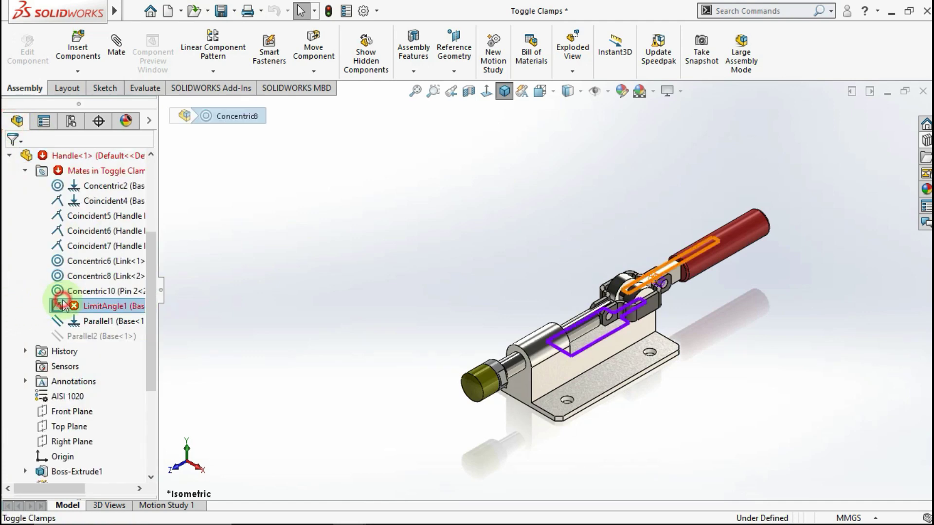
click(99, 261)
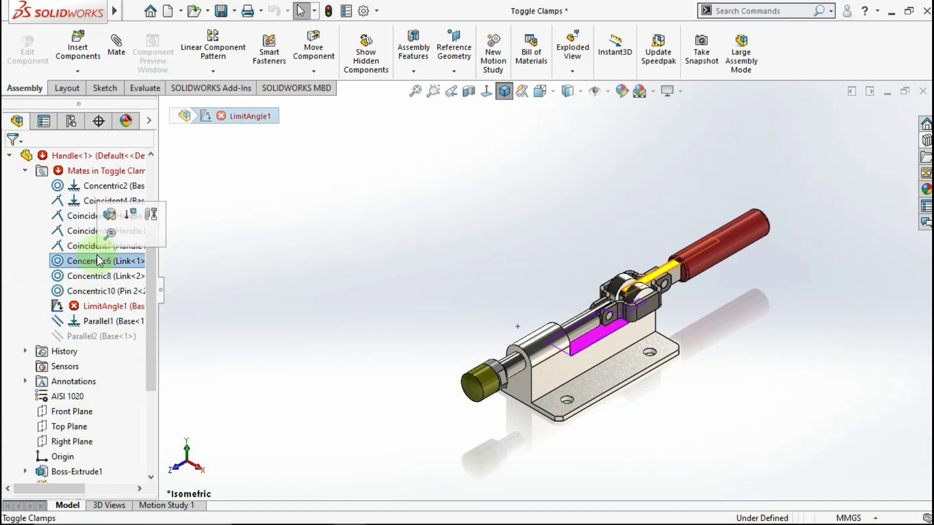
right_click(94, 309)
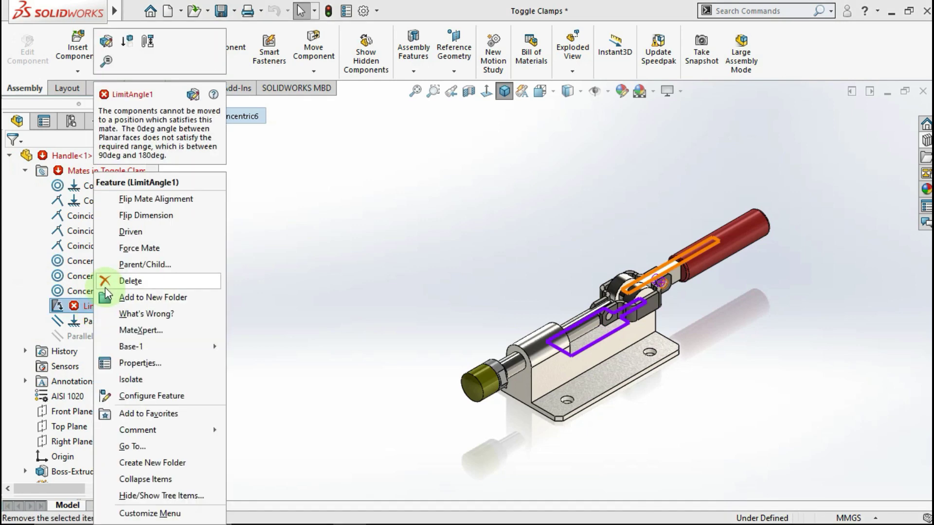
click(130, 49)
scroll(26, 306, up, 3)
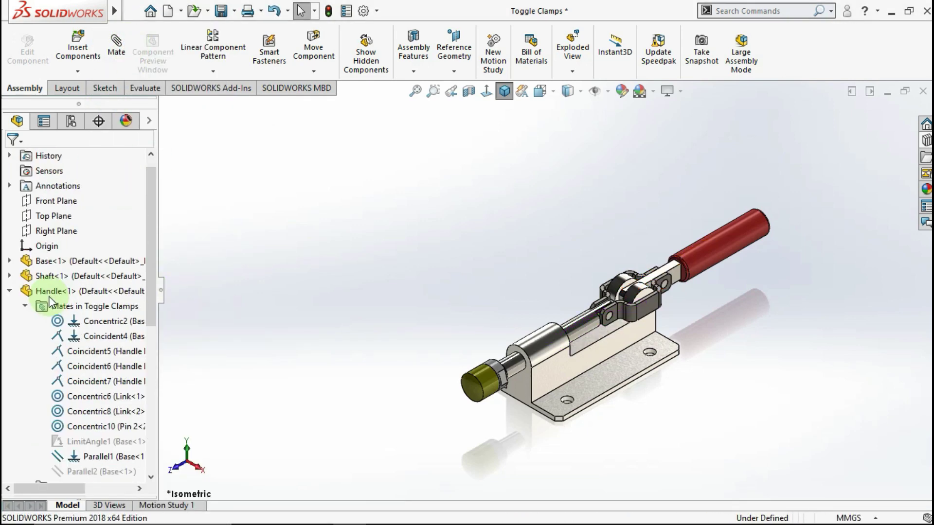
Step: Close the Toggle Clamps assembly, answer the save prompt, and select the isometric Drawing View2
key(Escape)
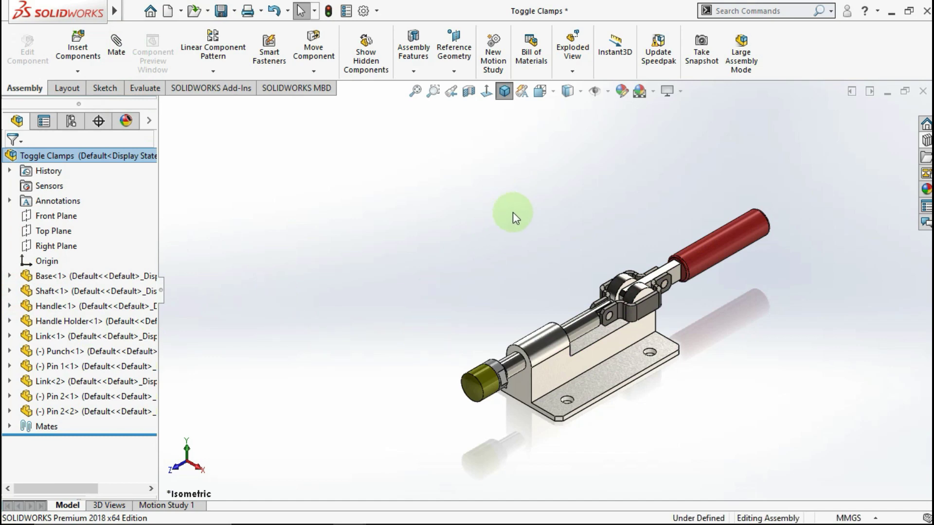
click(923, 96)
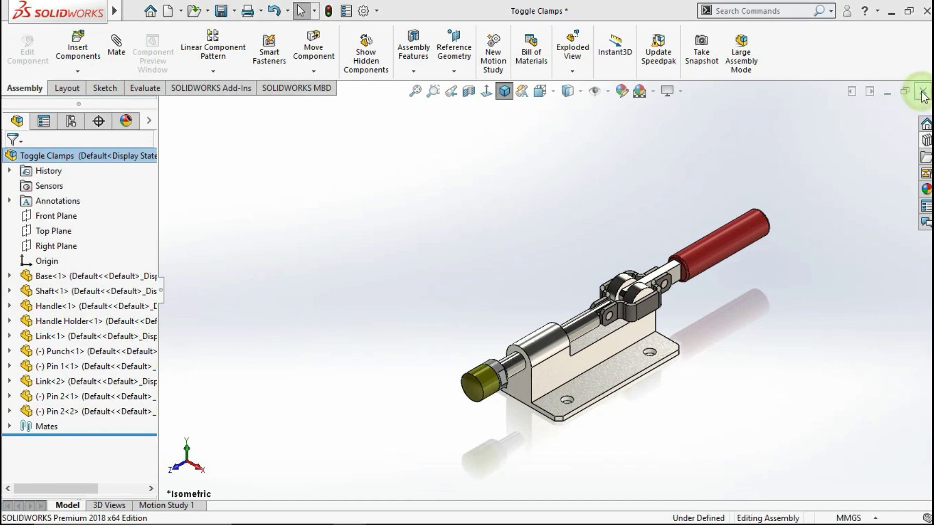
click(443, 268)
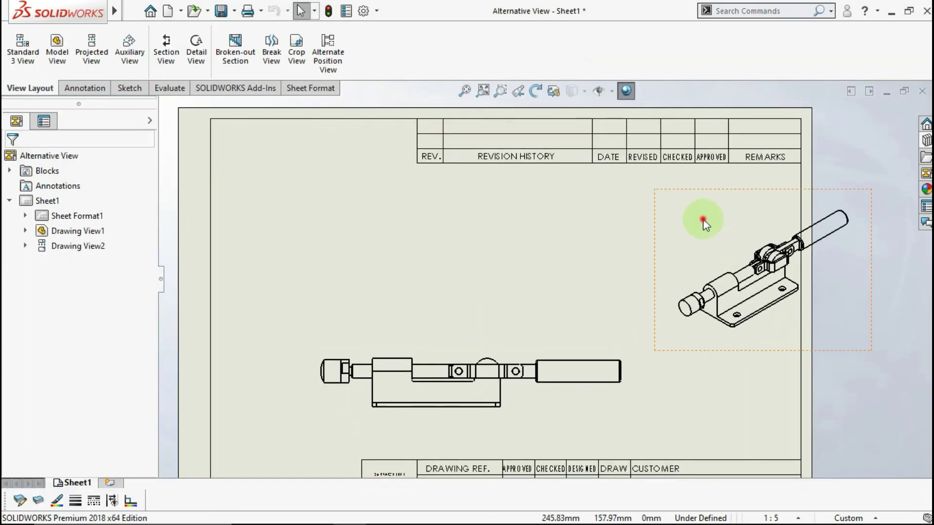
click(703, 219)
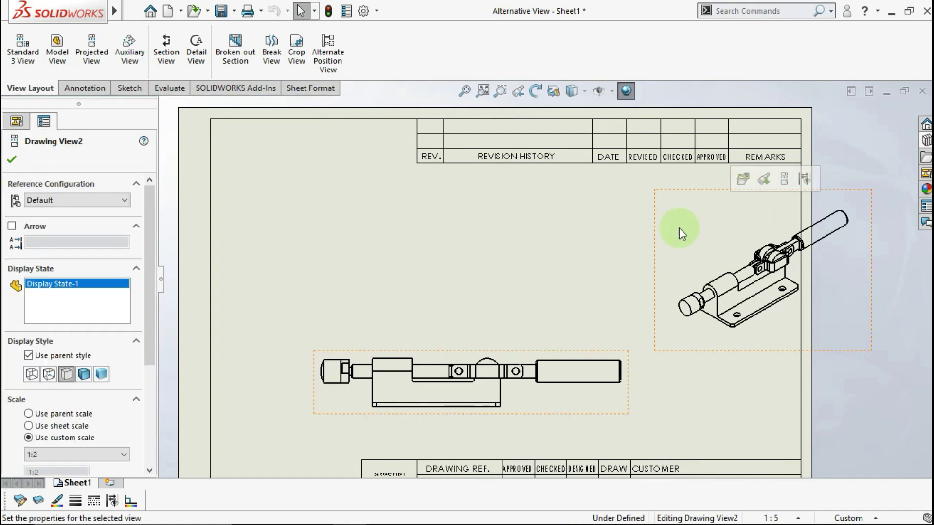
Step: Set the isometric view's reference configuration to Clamp
click(122, 201)
click(115, 224)
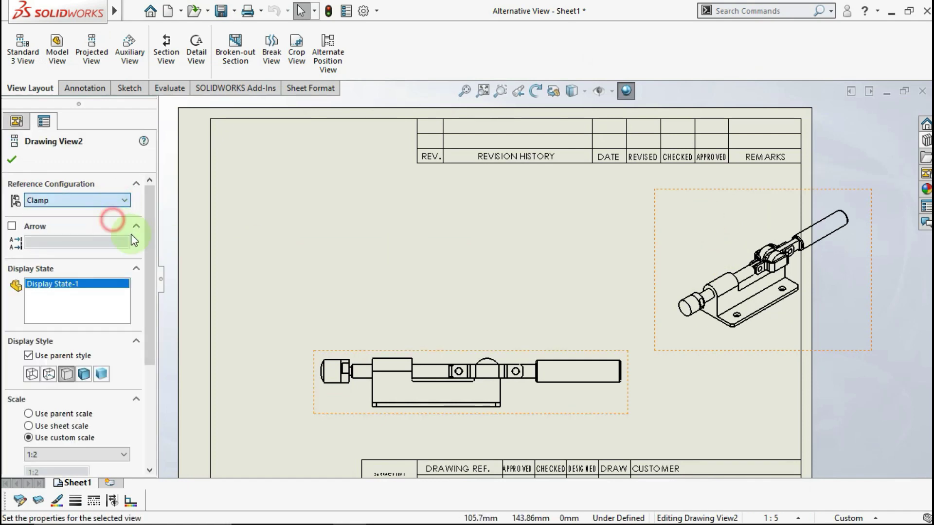
click(12, 160)
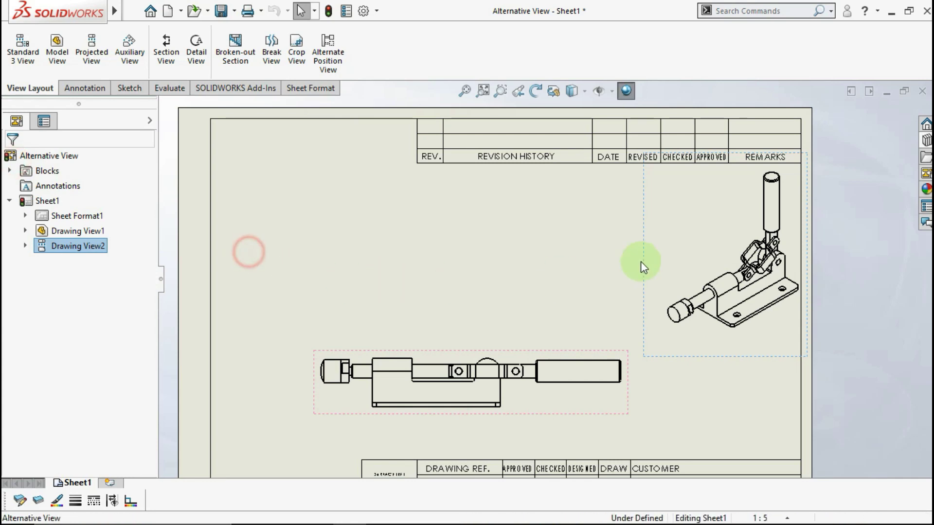
Step: Move the front view higher on the sheet
click(506, 305)
mouse_move(511, 285)
middle_down()
mouse_move(534, 262)
mouse_move(536, 277)
middle_up()
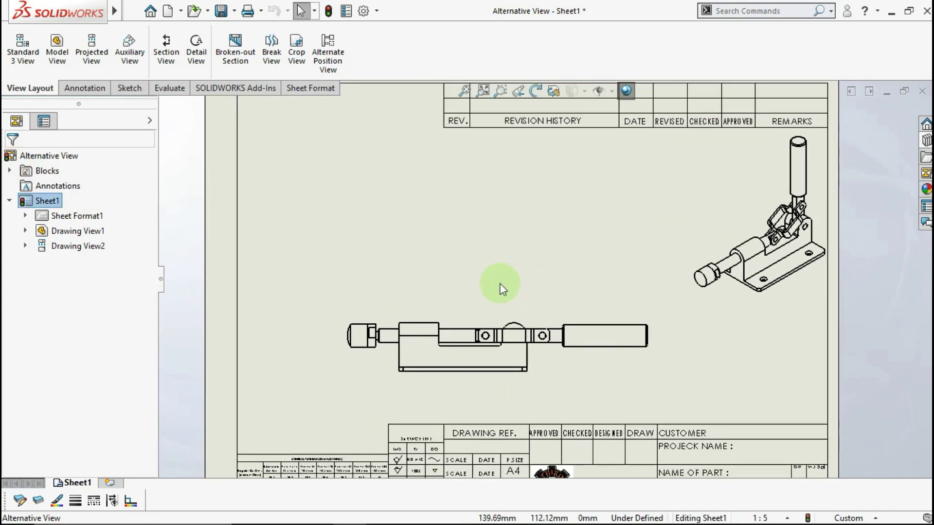
drag(465, 315, 462, 278)
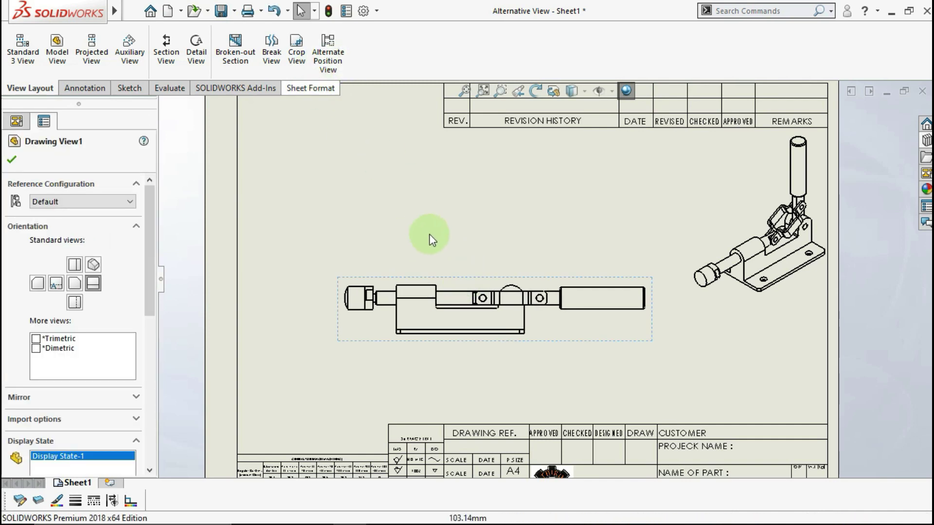
Step: Add an Alternate Position to the front view using the existing Clamp configuration
click(460, 285)
right_click(460, 284)
mouse_move(512, 479)
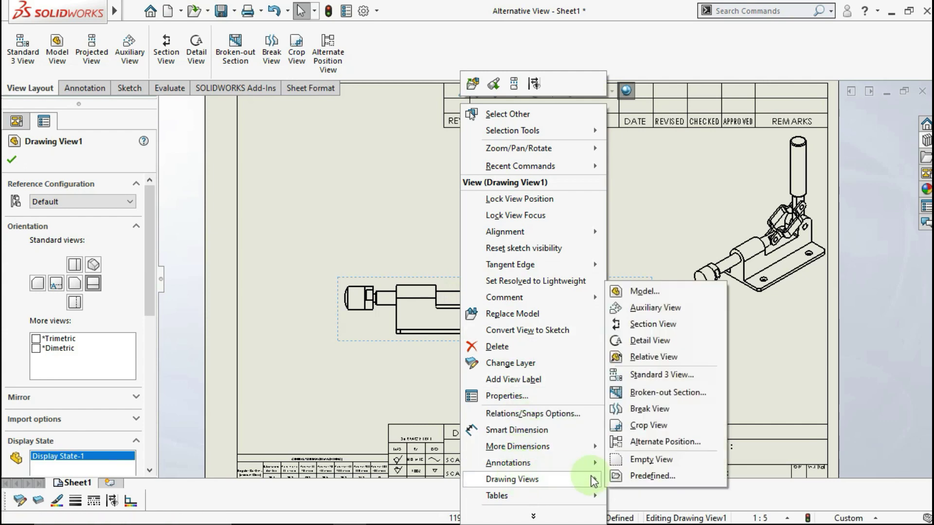
click(643, 444)
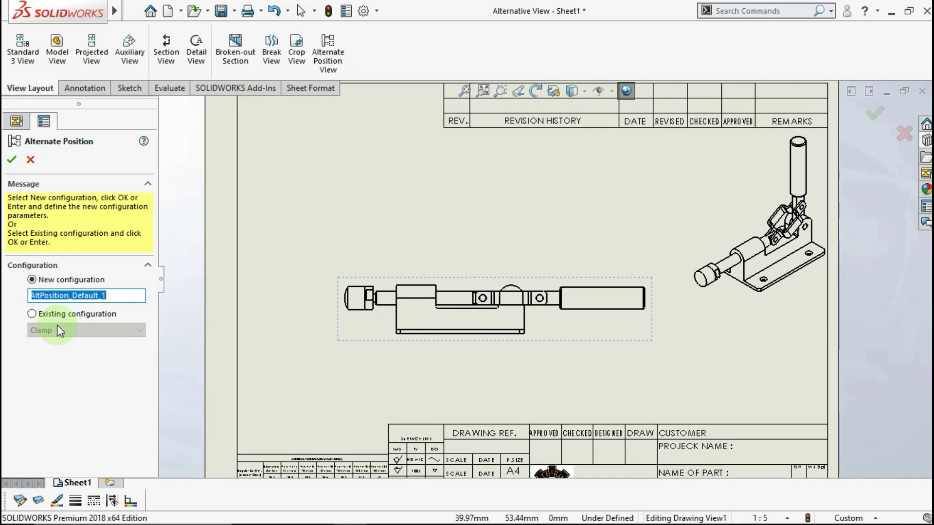
click(32, 314)
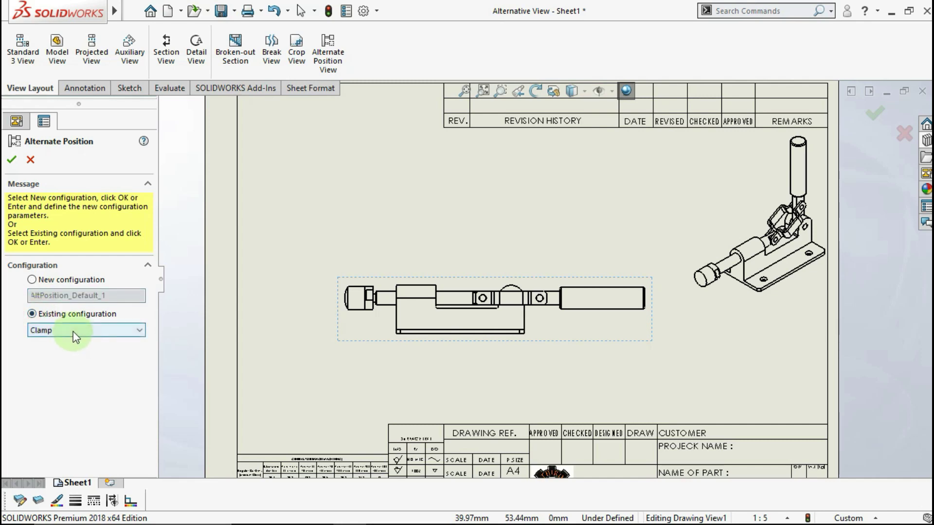
click(73, 331)
click(69, 340)
click(12, 160)
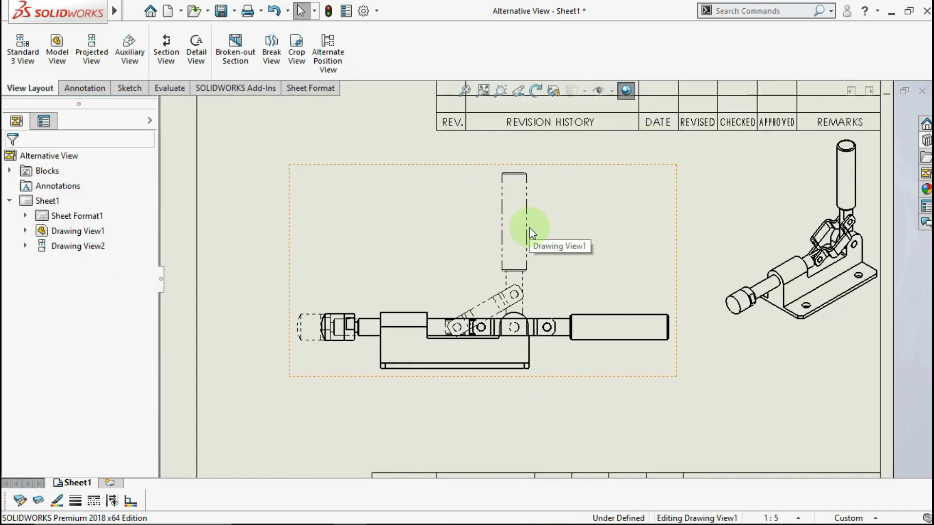
Step: Start Smart Dimension on the handle edges, then discard the first angle preview
scroll(504, 292, down, 1)
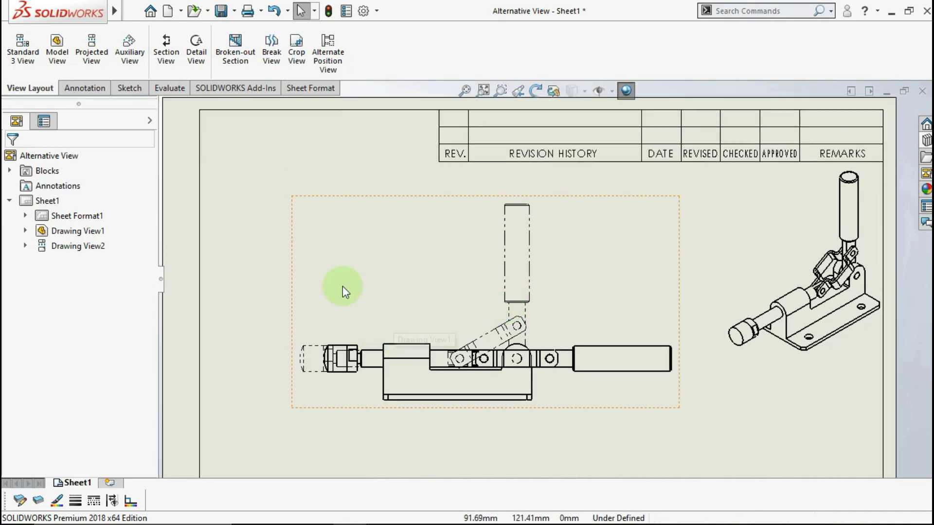
click(119, 89)
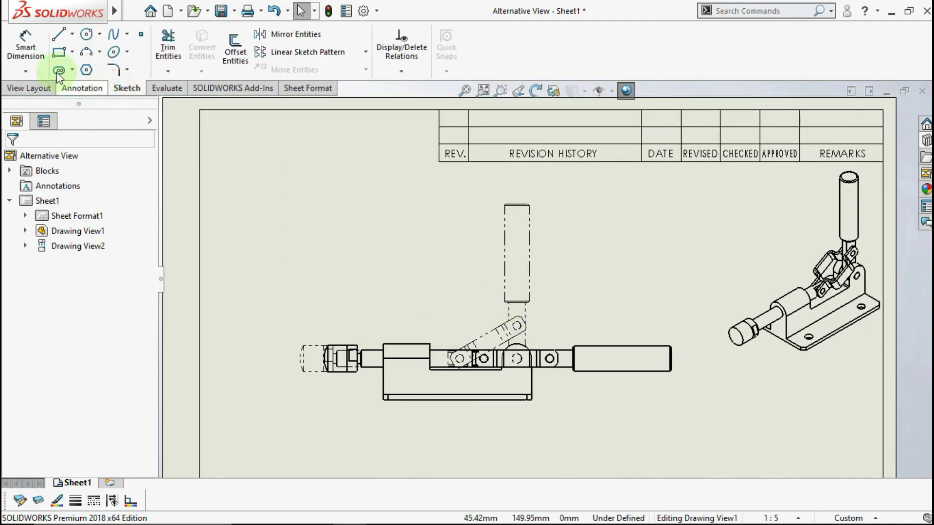
click(26, 46)
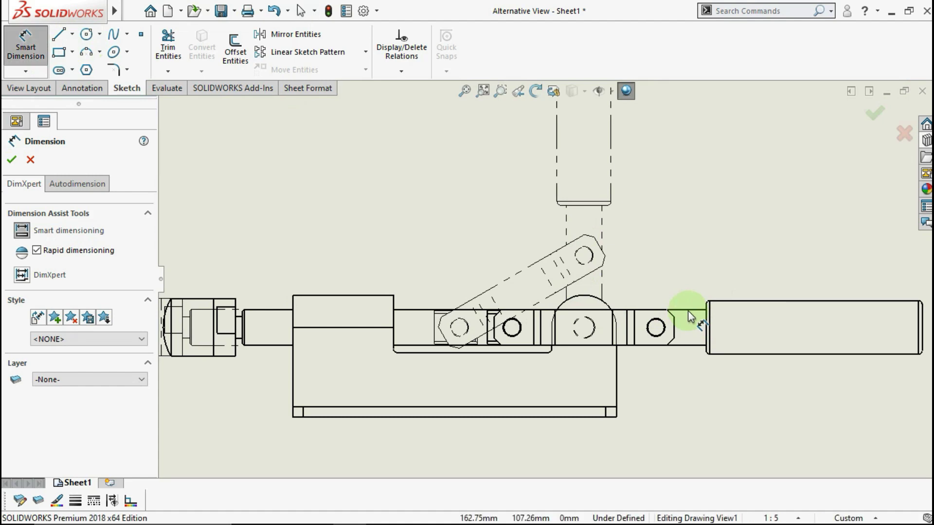
click(688, 310)
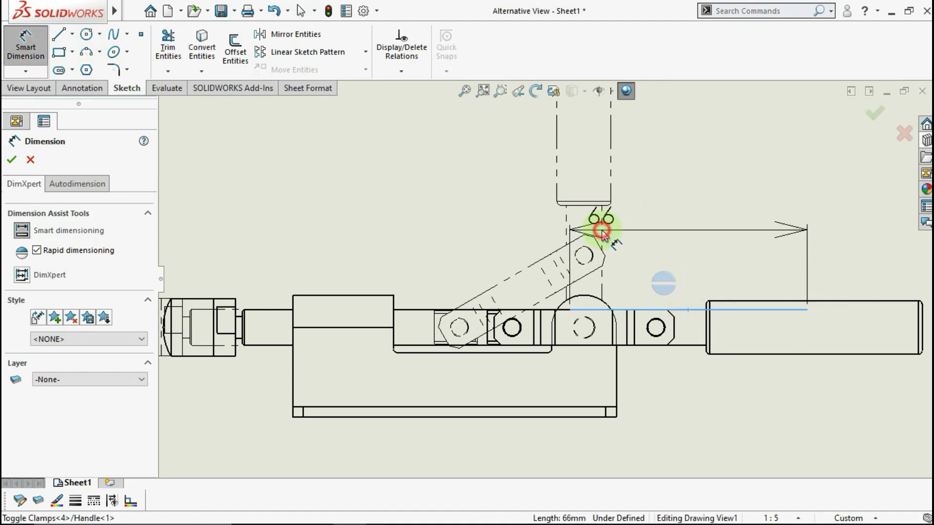
click(602, 239)
scroll(688, 233, up, 2)
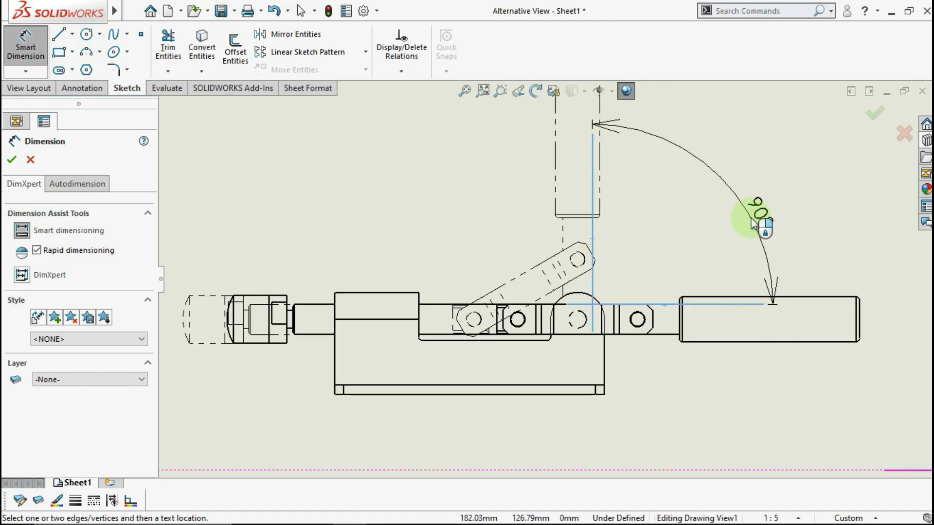
scroll(729, 219, up, 2)
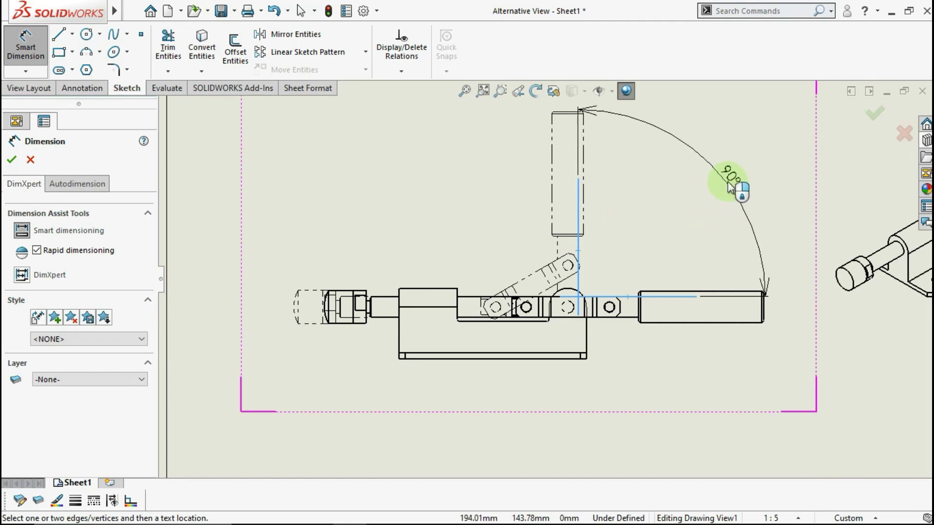
key(Escape)
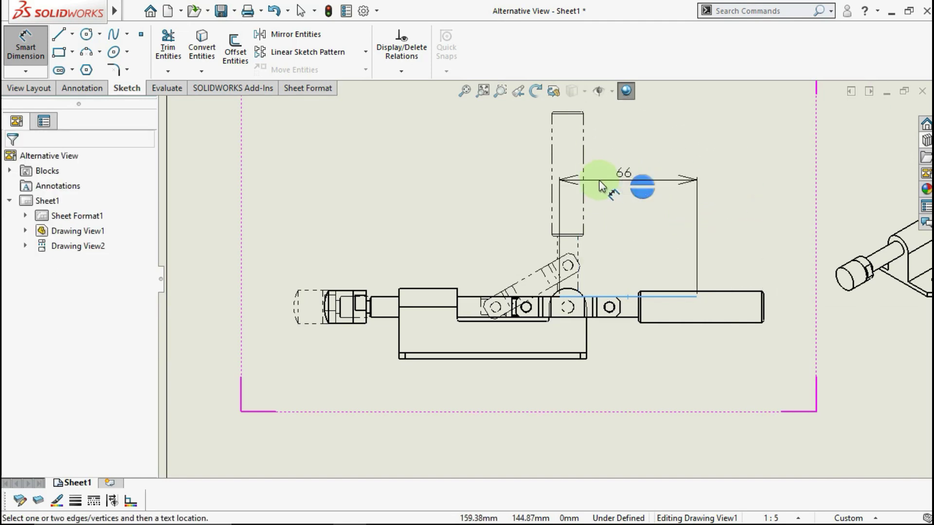
Step: Dimension the 90° angle between the upright phantom handle and the horizontal handle
click(583, 168)
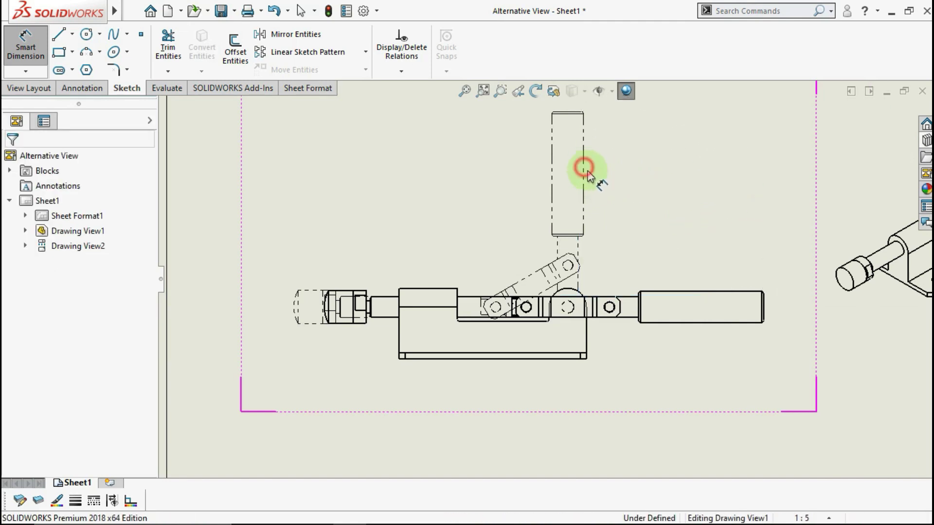
click(694, 292)
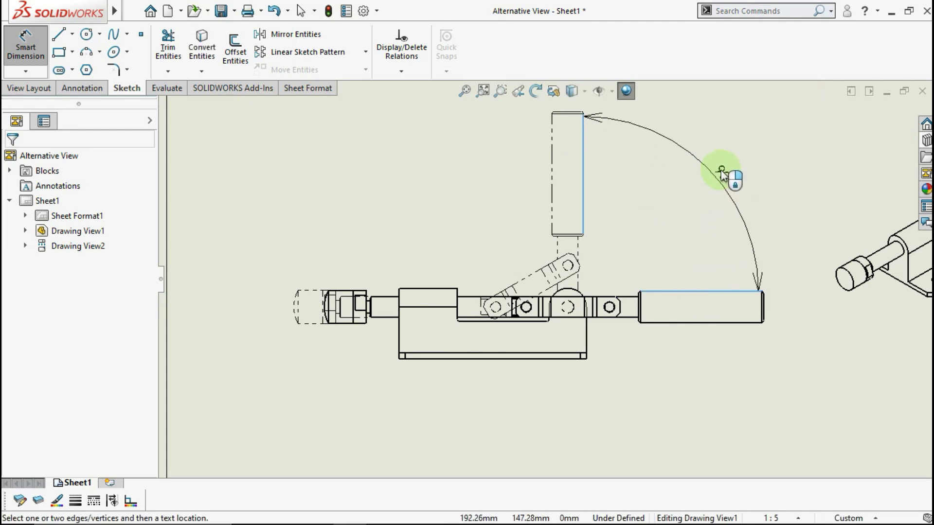
click(730, 160)
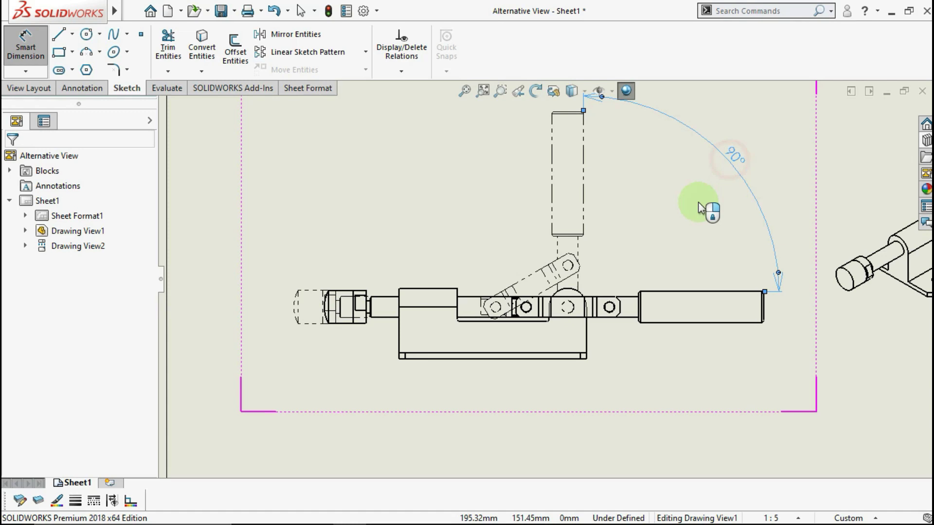
click(650, 328)
scroll(626, 384, up, 2)
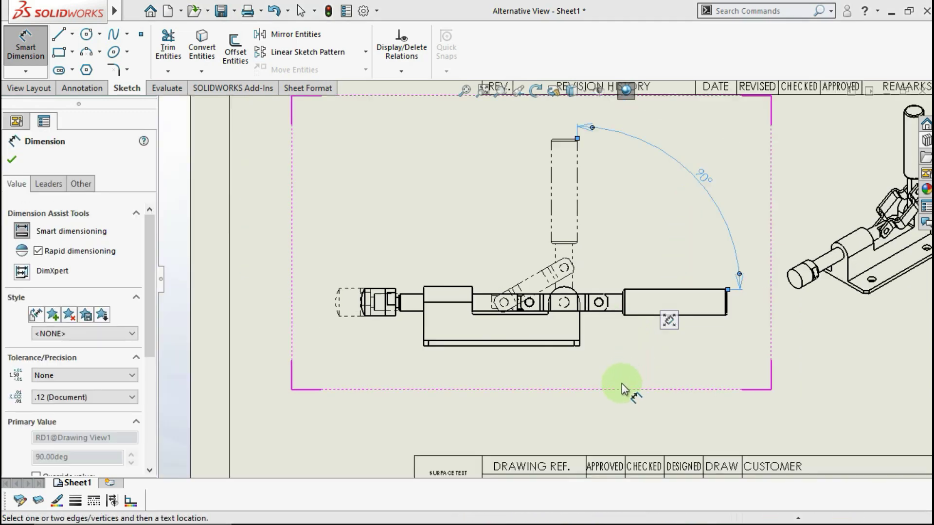
scroll(595, 398, up, 2)
click(567, 400)
Step: Dimension the 14,64 gap between the phantom and actual plunger ends, placed above
scroll(413, 314, down, 1)
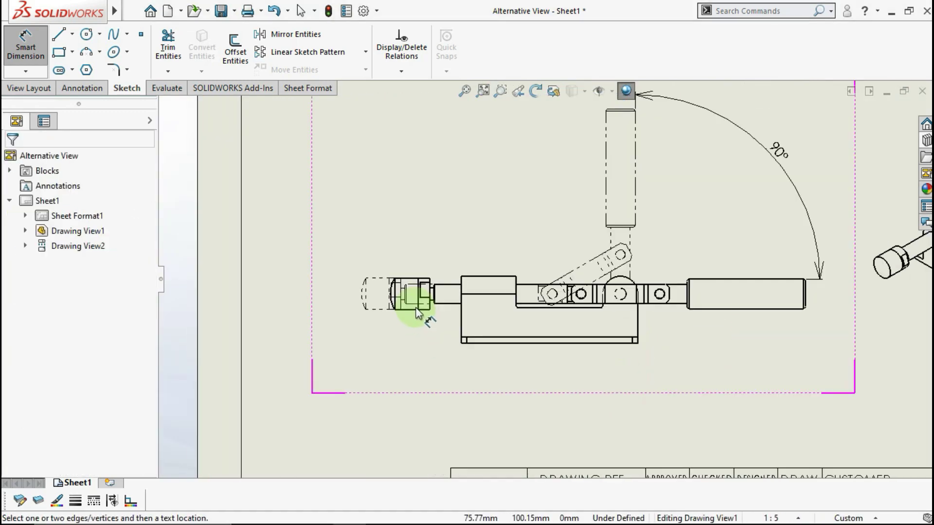
scroll(416, 313, down, 2)
scroll(423, 313, down, 2)
scroll(443, 258, down, 2)
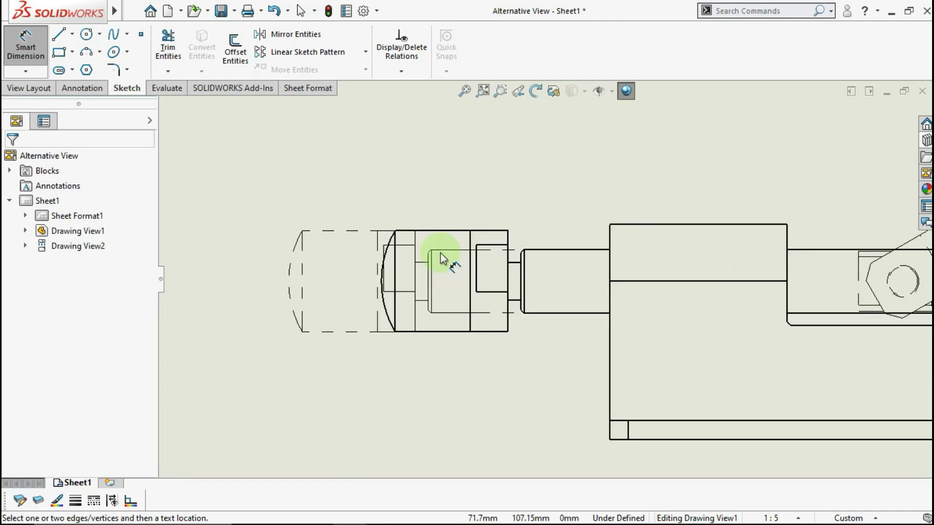
scroll(442, 258, down, 1)
scroll(445, 260, down, 1)
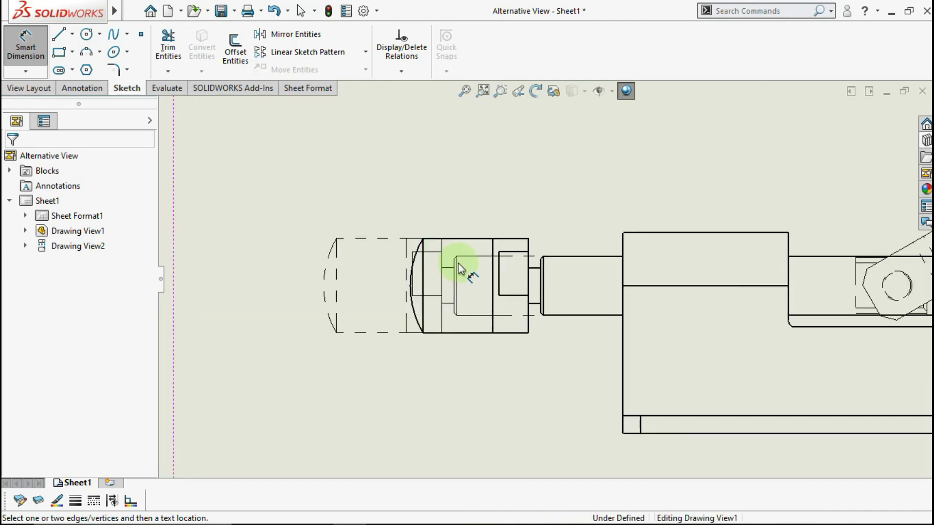
scroll(544, 257, down, 1)
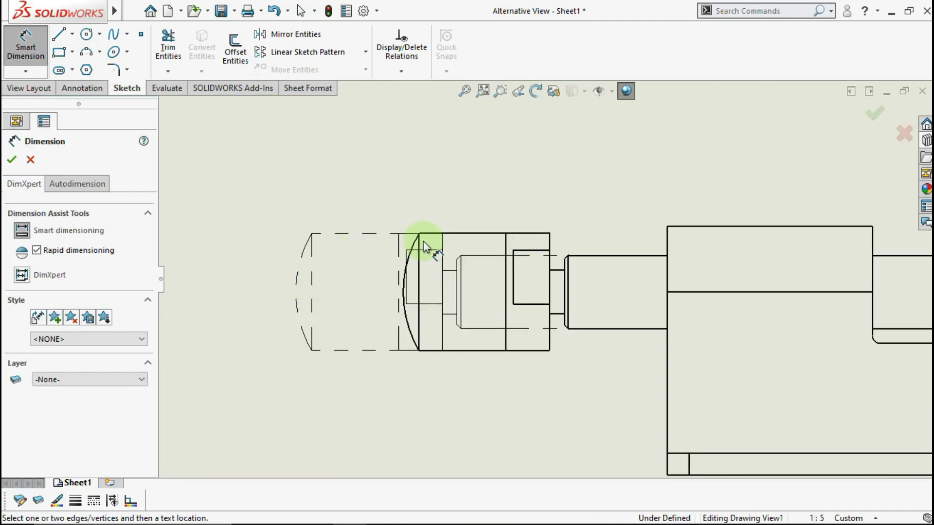
click(312, 282)
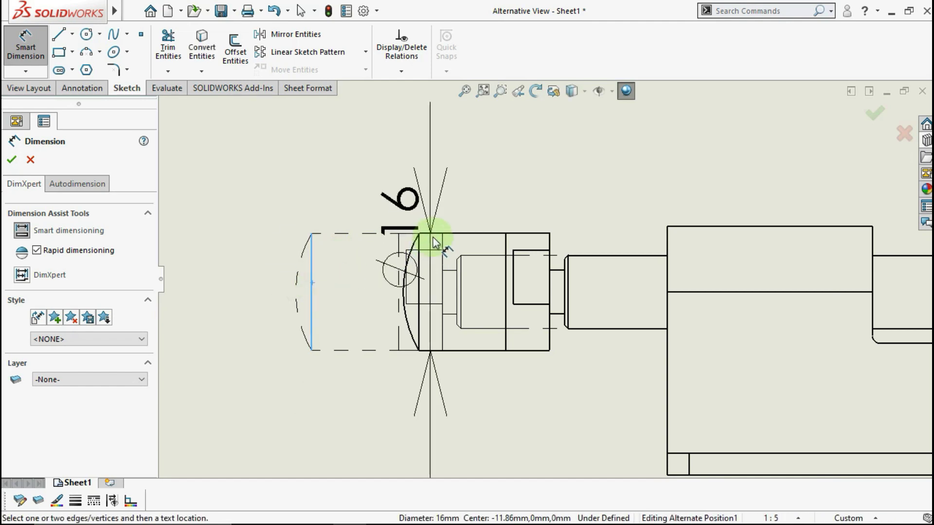
click(419, 278)
scroll(368, 157, up, 2)
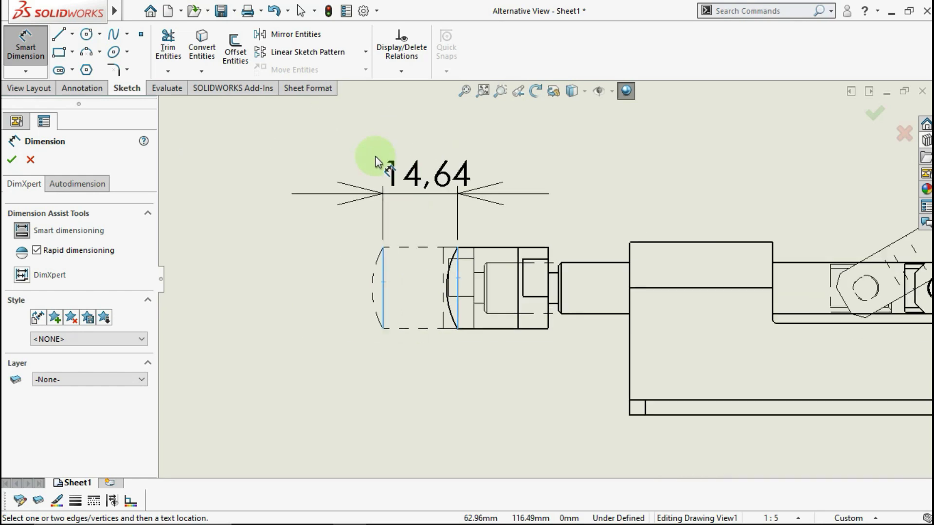
scroll(414, 171, up, 1)
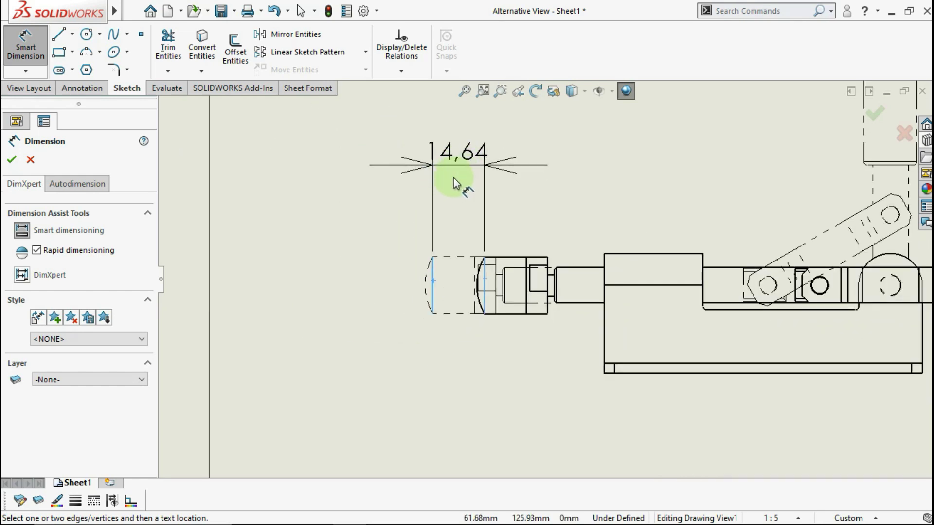
scroll(453, 177, up, 1)
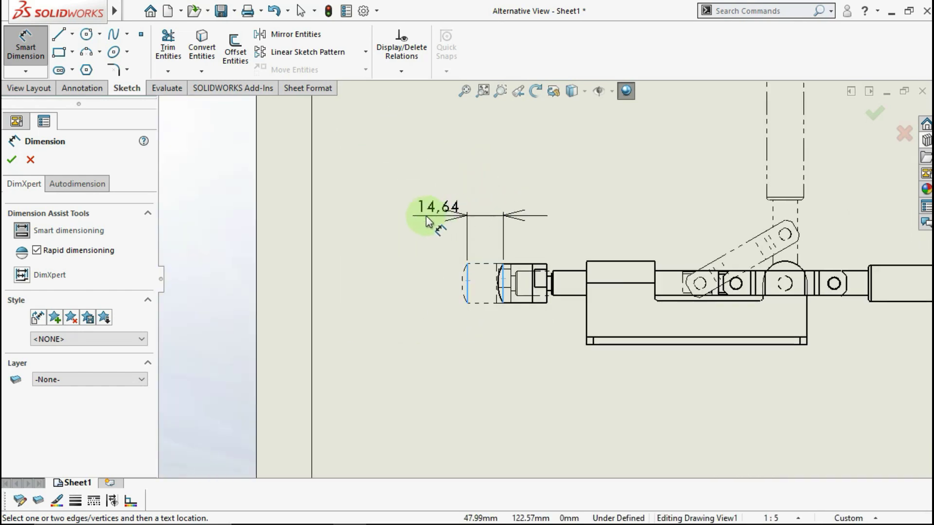
click(410, 220)
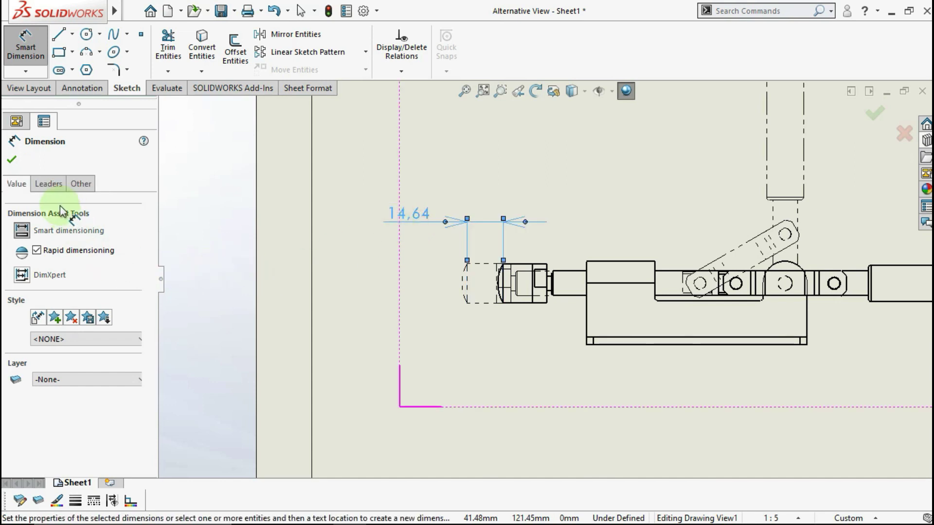
Step: Give the plunger dimension precision None and the label 'Stroke' beneath its value
scroll(146, 287, down, 3)
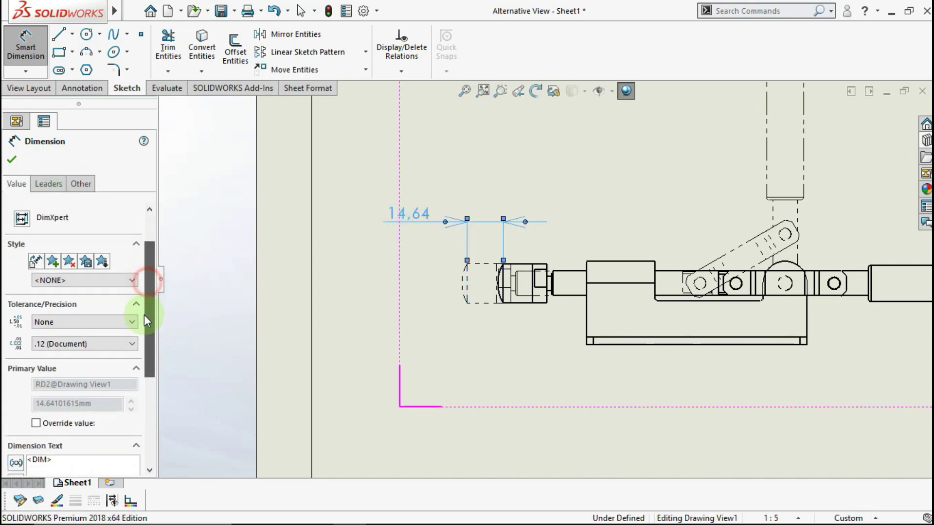
click(122, 319)
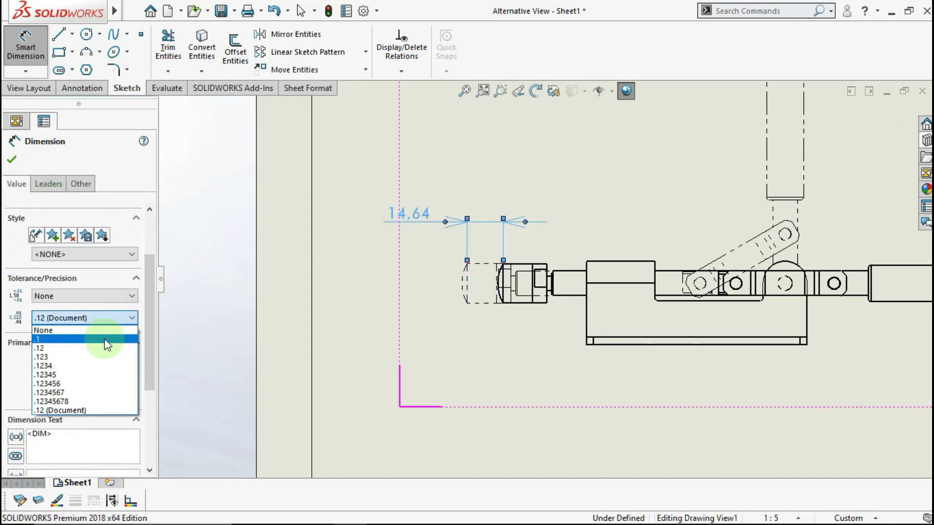
click(107, 331)
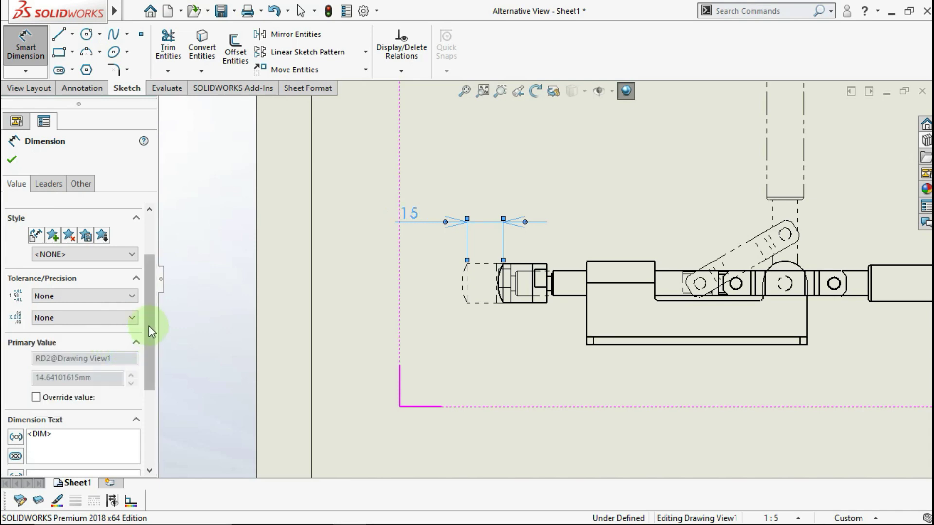
scroll(145, 331, down, 3)
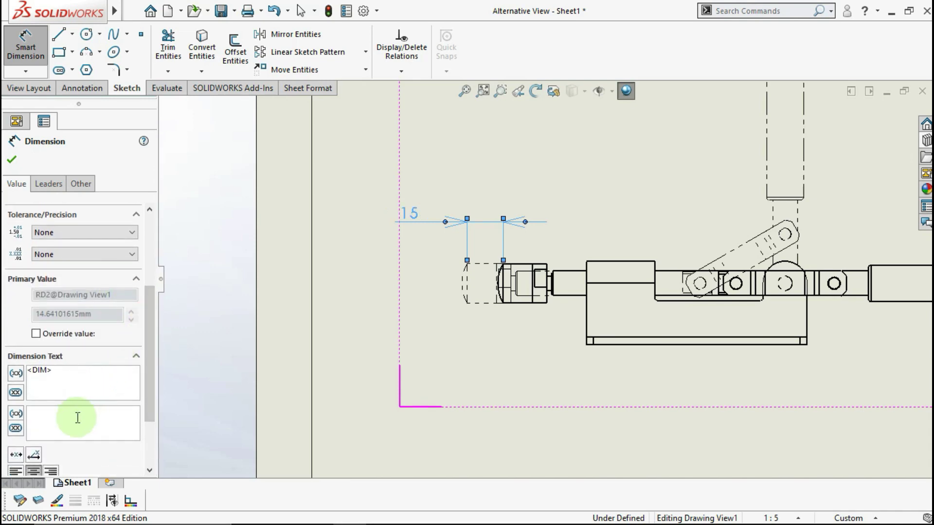
click(75, 420)
text(S)
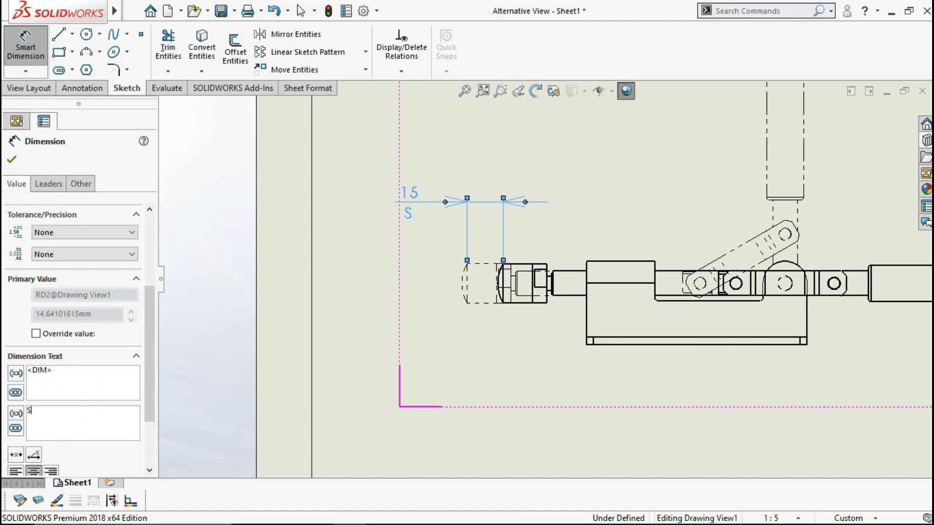
text(troke)
click(355, 391)
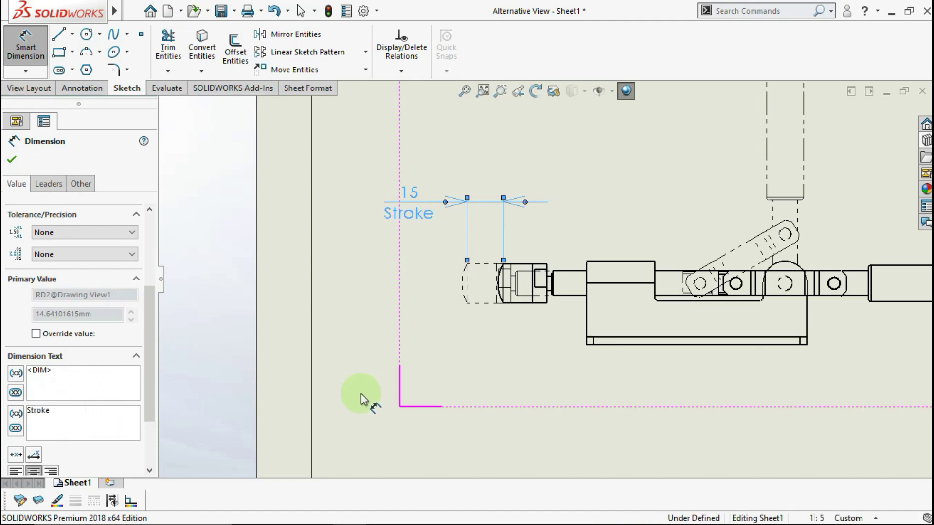
scroll(494, 305, up, 3)
Step: Exit Smart Dimension, recentre the sheet view, and clear the selection
ctrl+middle_drag(535, 298, 408, 329)
scroll(632, 331, up, 3)
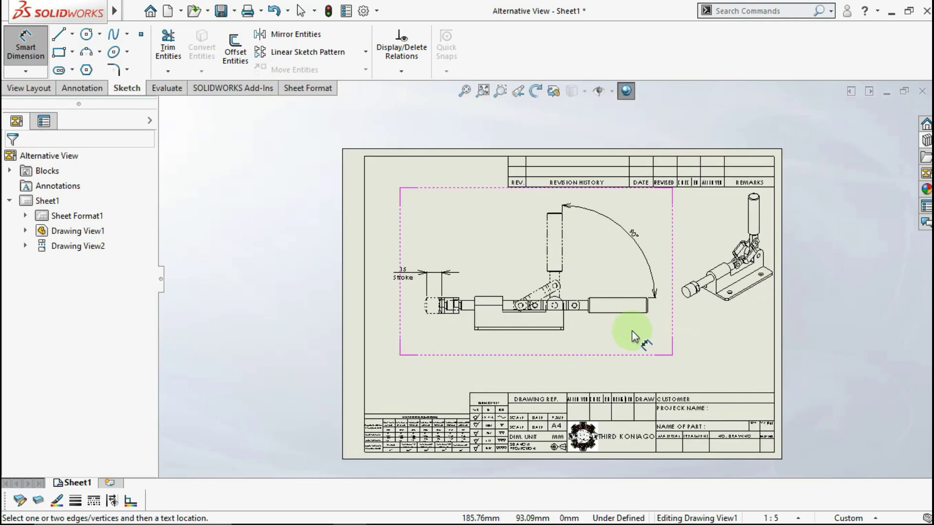
scroll(624, 290, down, 2)
key(Escape)
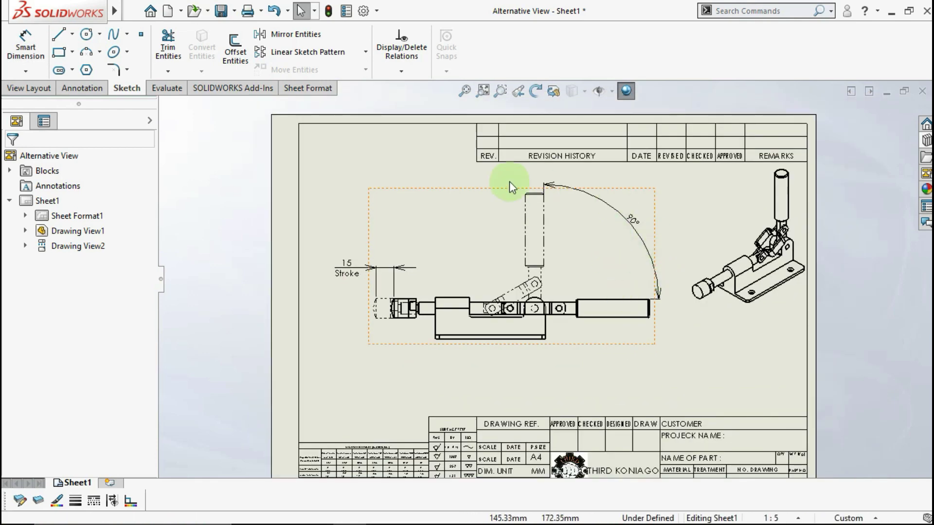
click(751, 340)
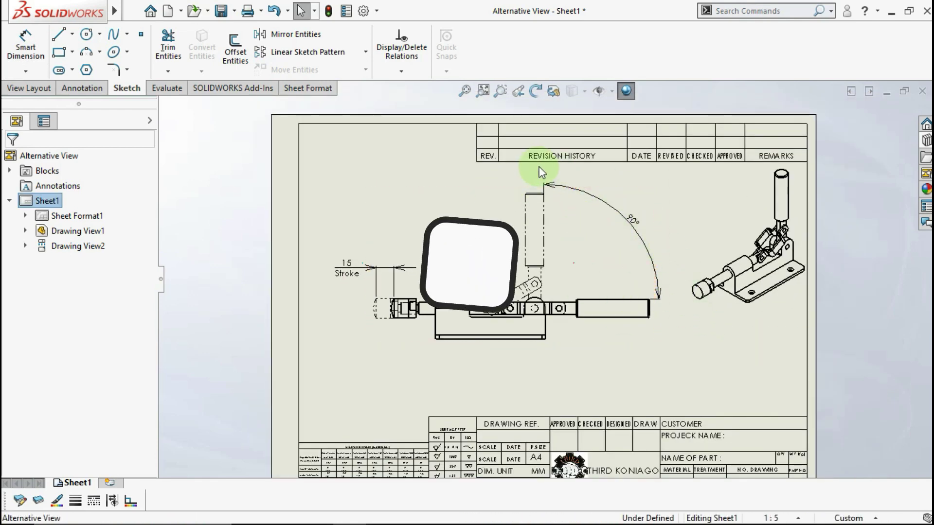